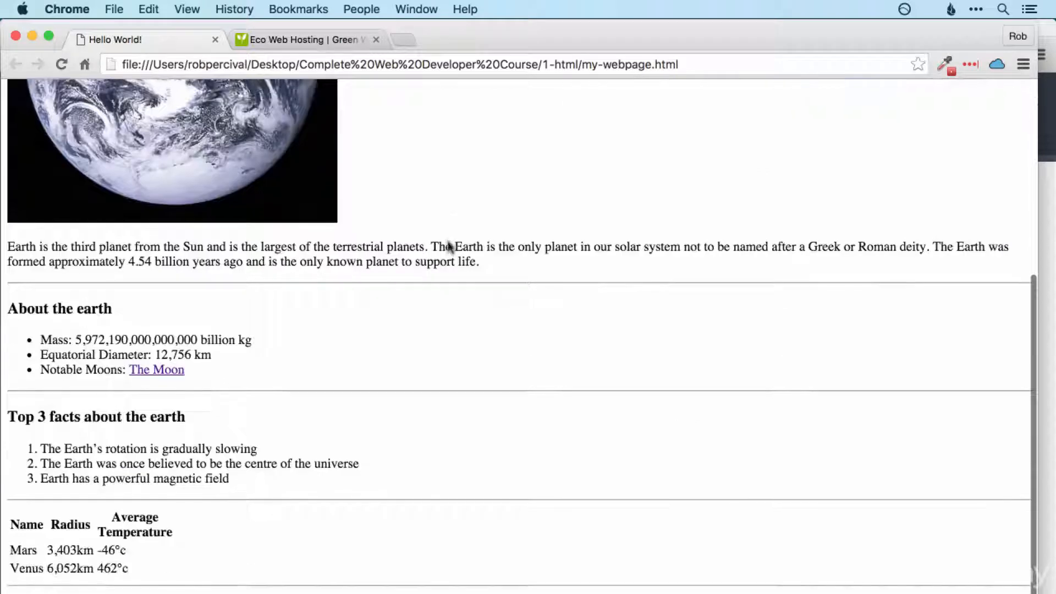
Step: Switch to the Eco Web Hosting customer area and open the form for creating a hosting package
scroll(451, 247, up, 6)
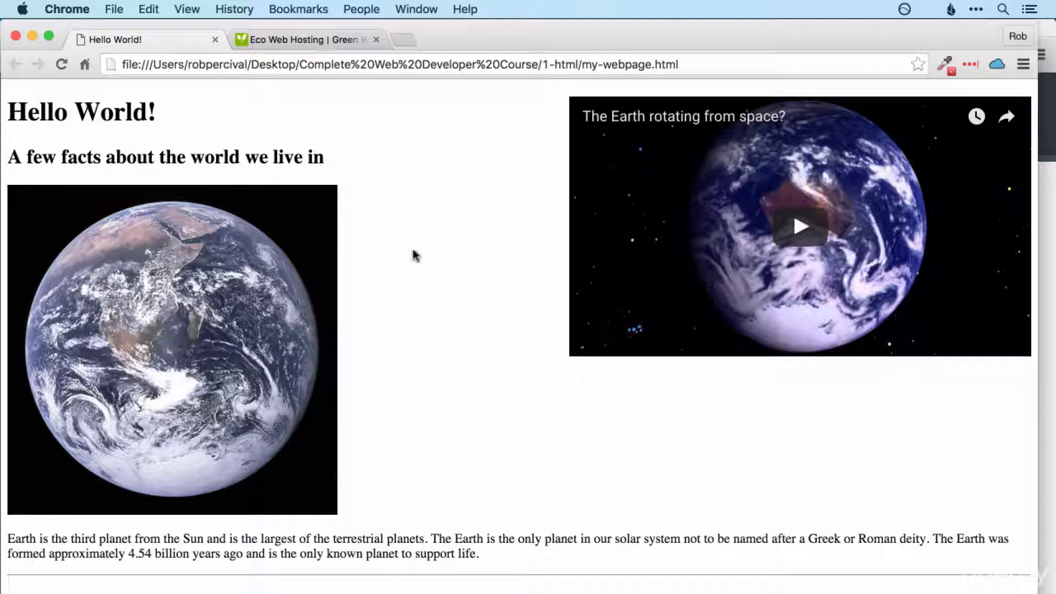
click(292, 40)
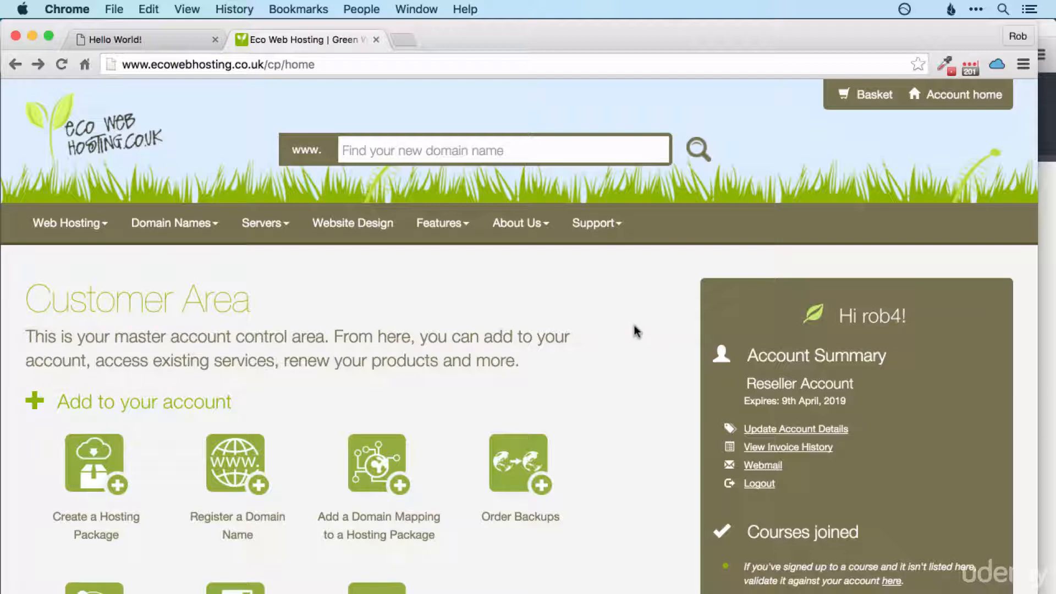
scroll(635, 330, down, 2)
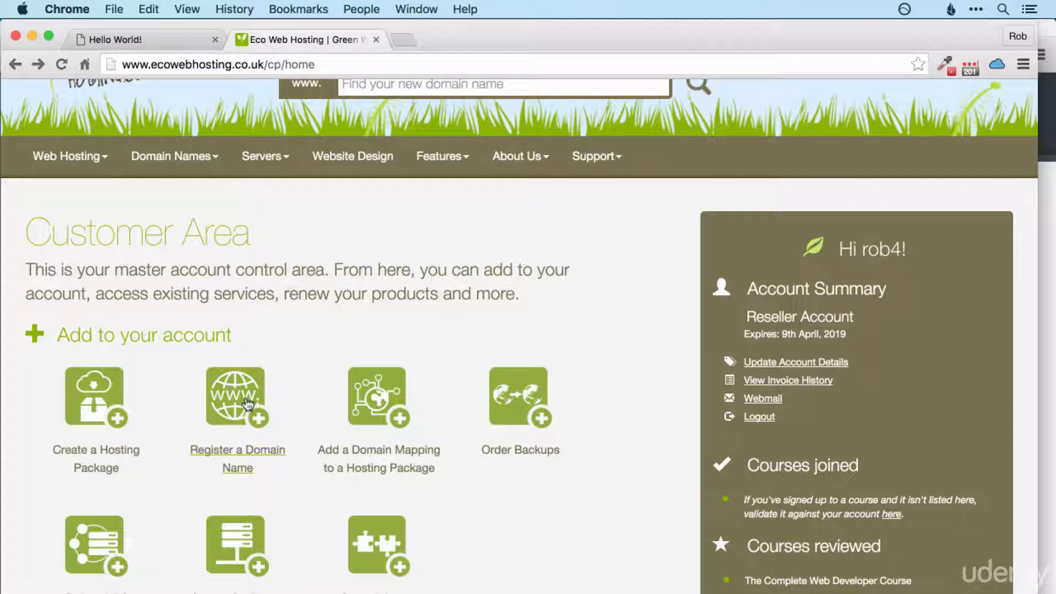
scroll(344, 383, up, 3)
scroll(345, 385, down, 10)
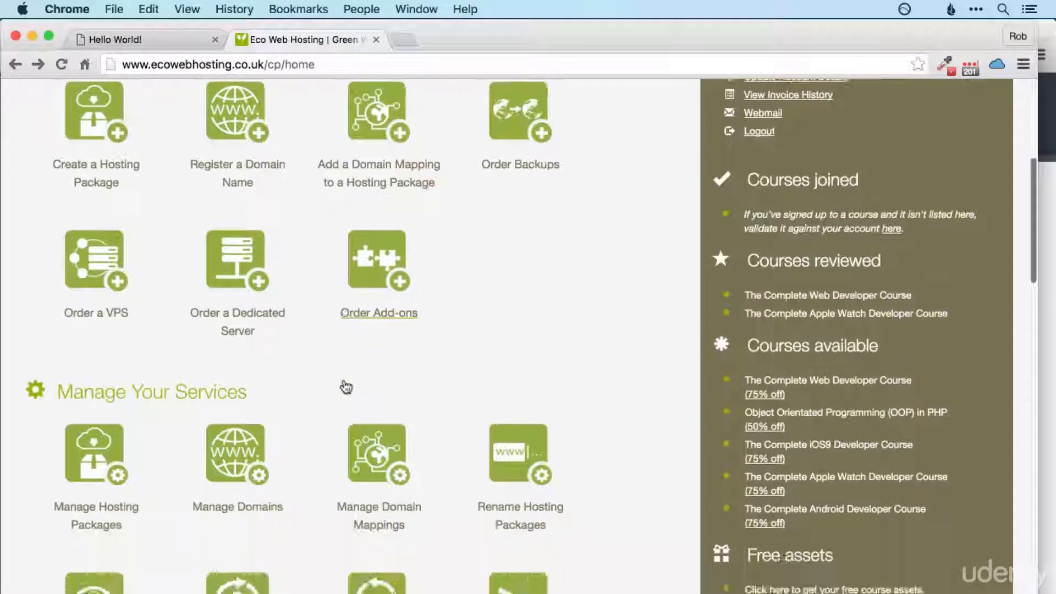
scroll(345, 387, down, 2)
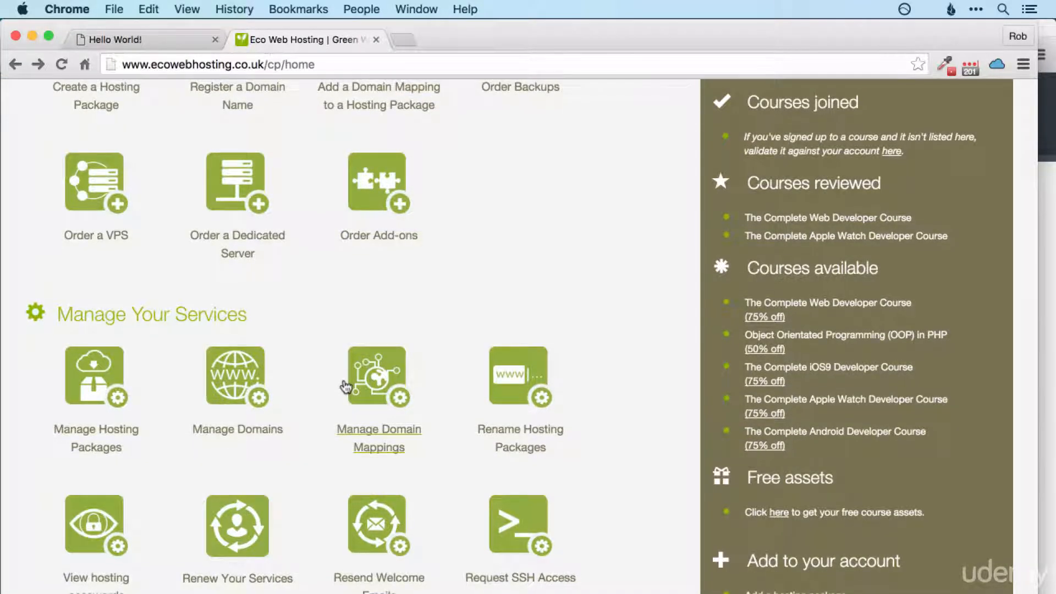
scroll(345, 387, up, 10)
click(115, 466)
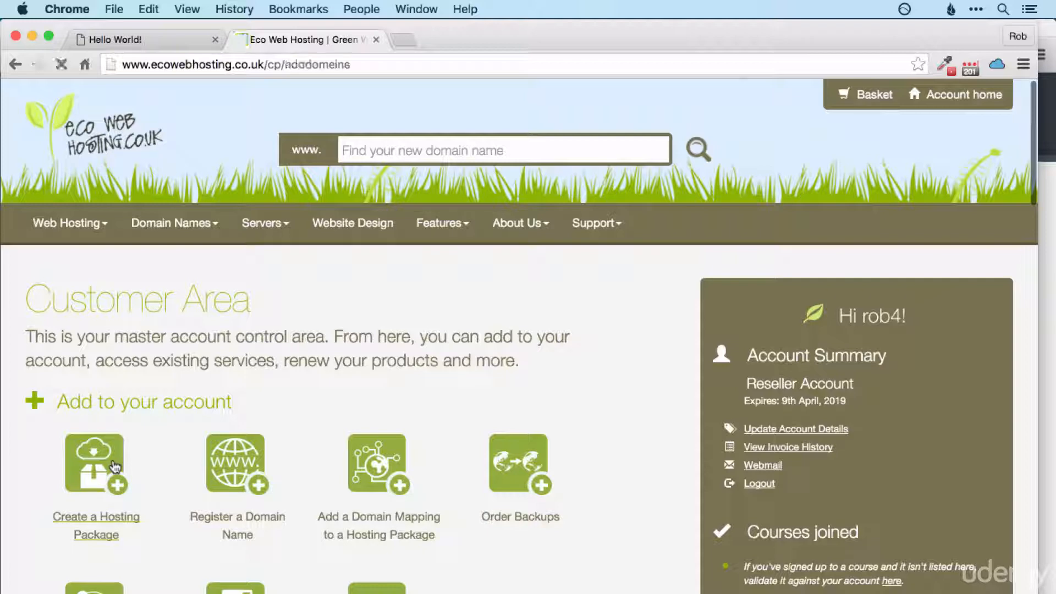
Step: Enter the new package's domain name, made of the owner's full name followed by "stesthostingpackage.com"
scroll(600, 408, down, 2)
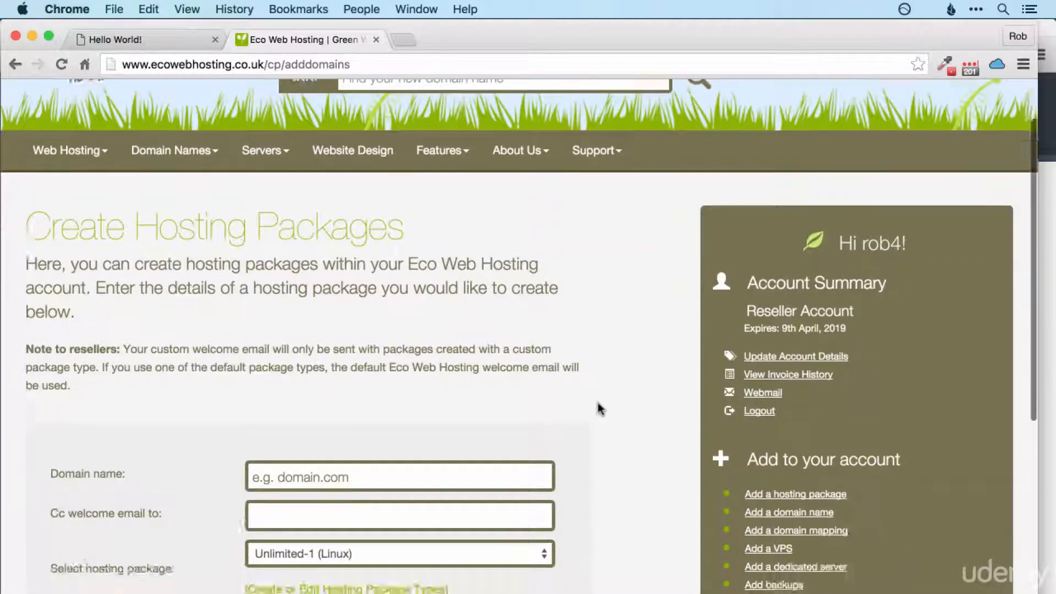
scroll(599, 408, down, 2)
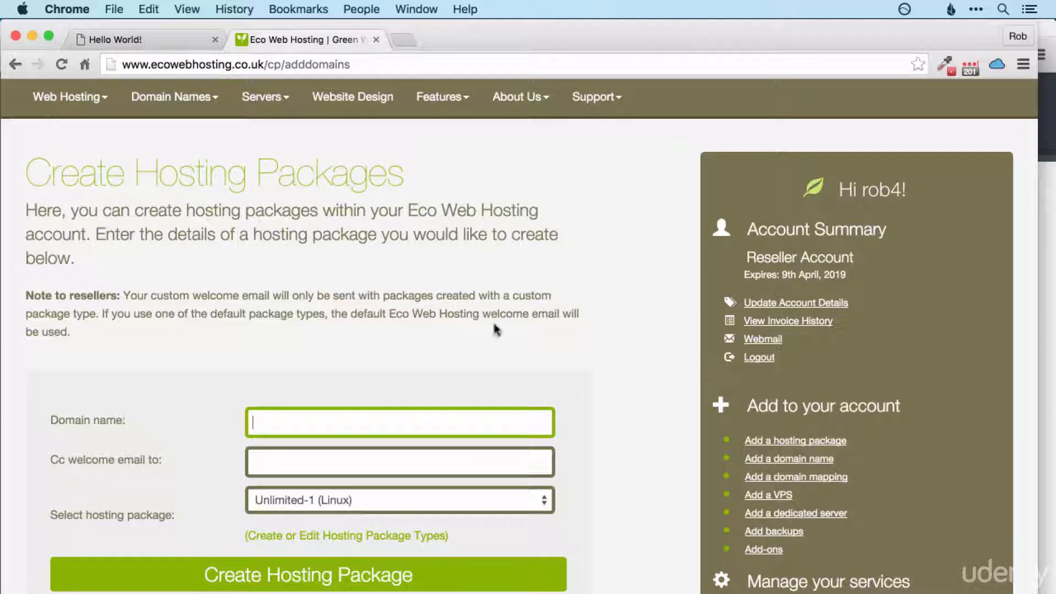
click(324, 422)
key(Escape)
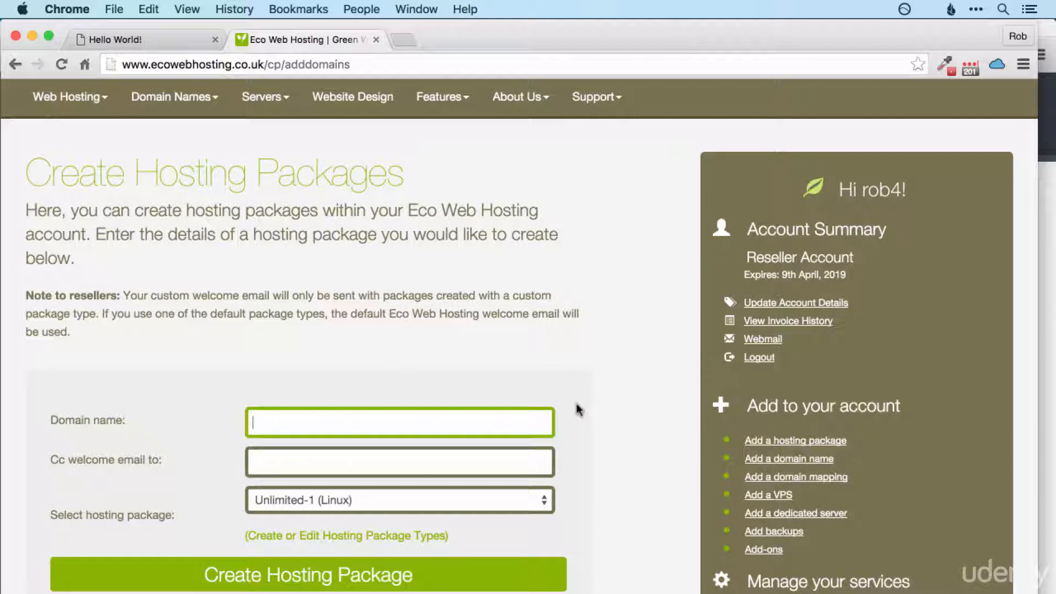
text(robpercivals)
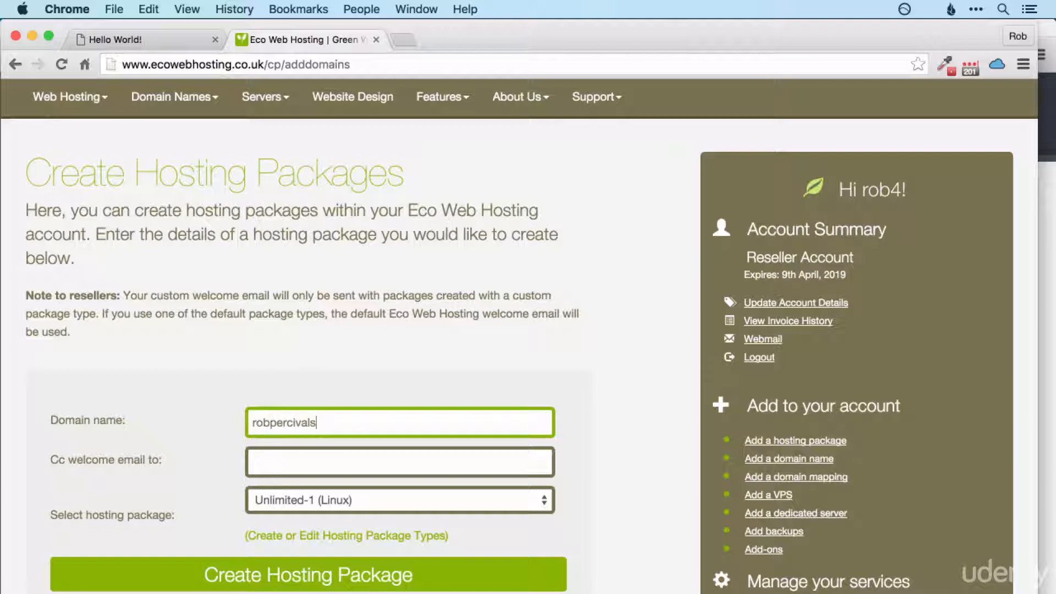
text(testhostingpackage.com)
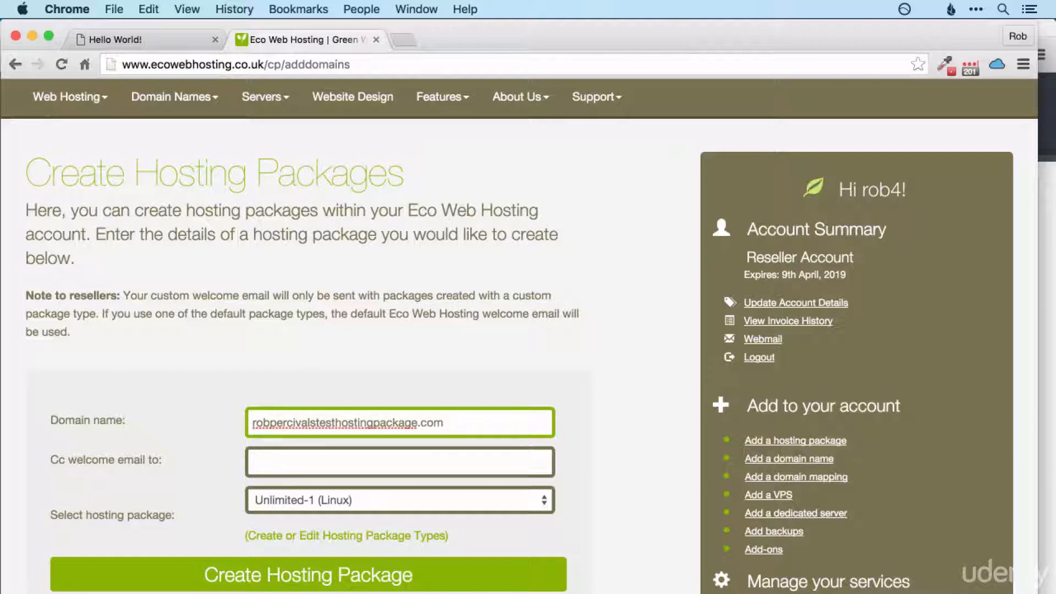
Step: Choose Advanced - Unlimited (Linux) as the hosting package type
scroll(430, 379, down, 3)
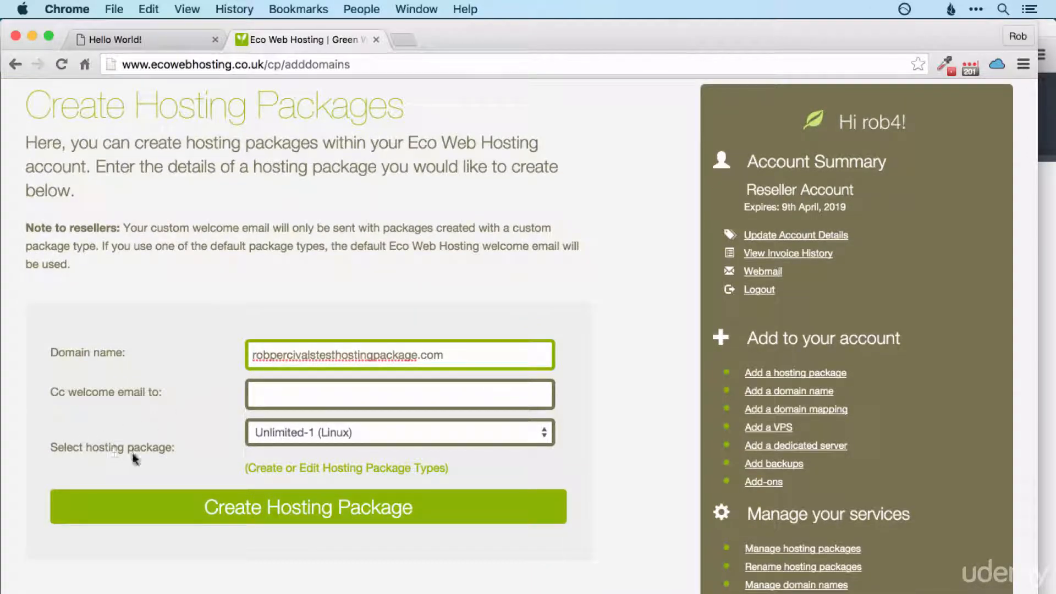
click(306, 434)
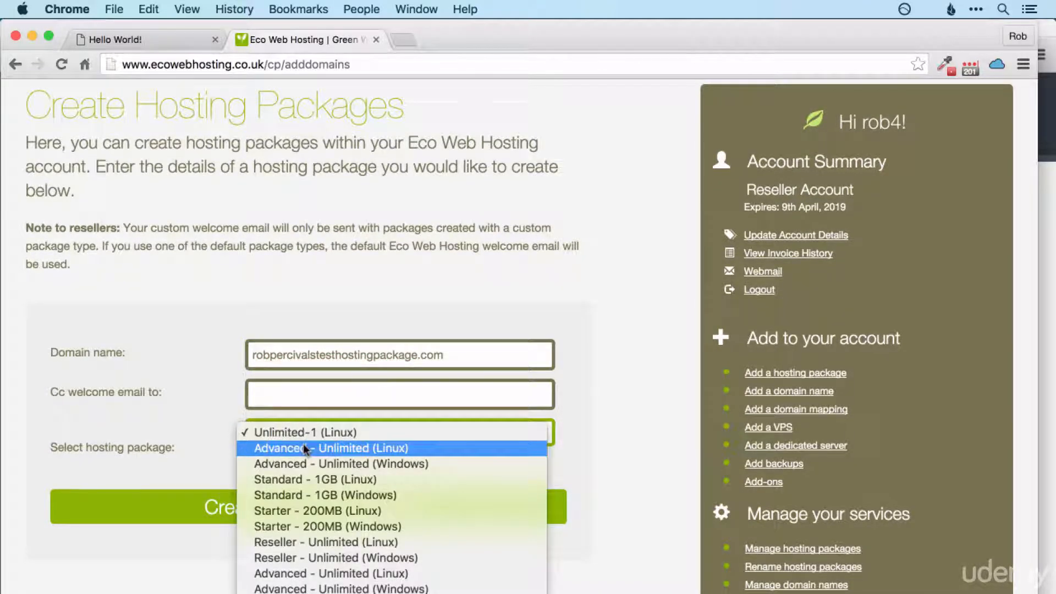
click(305, 448)
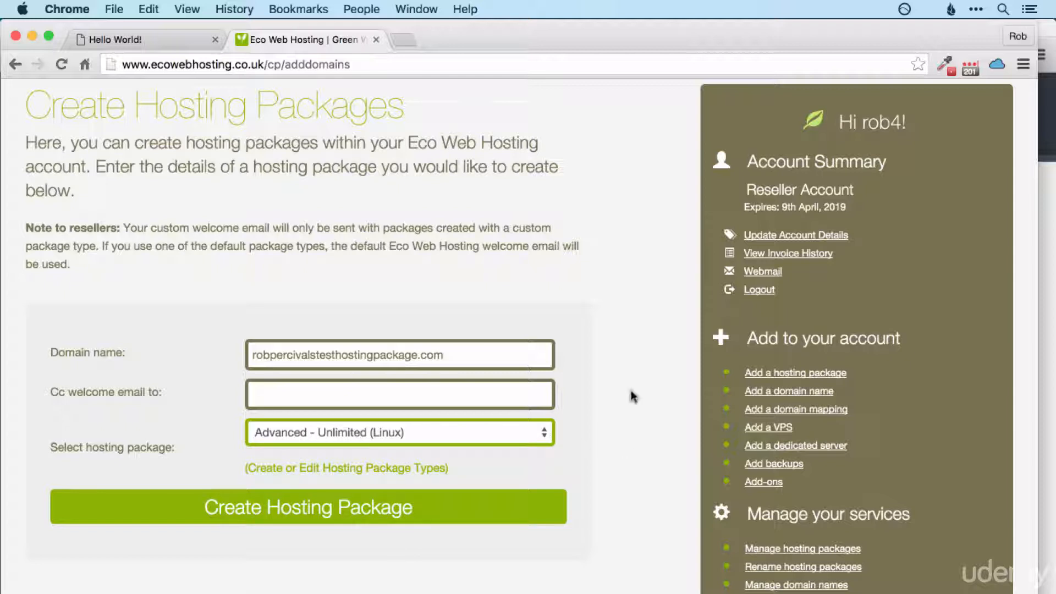
scroll(620, 332, down, 3)
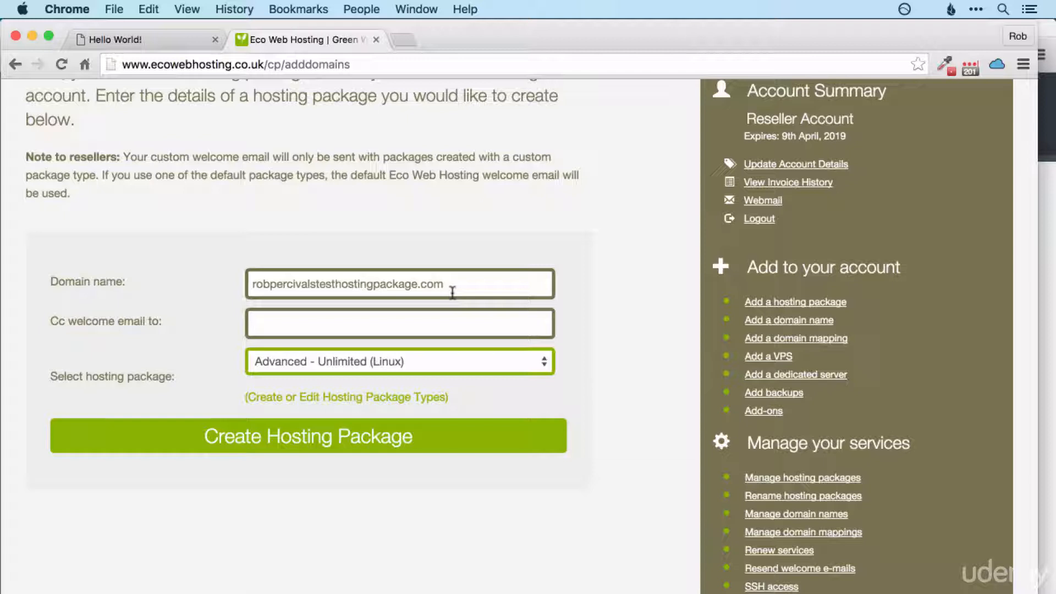
click(421, 284)
text(63)
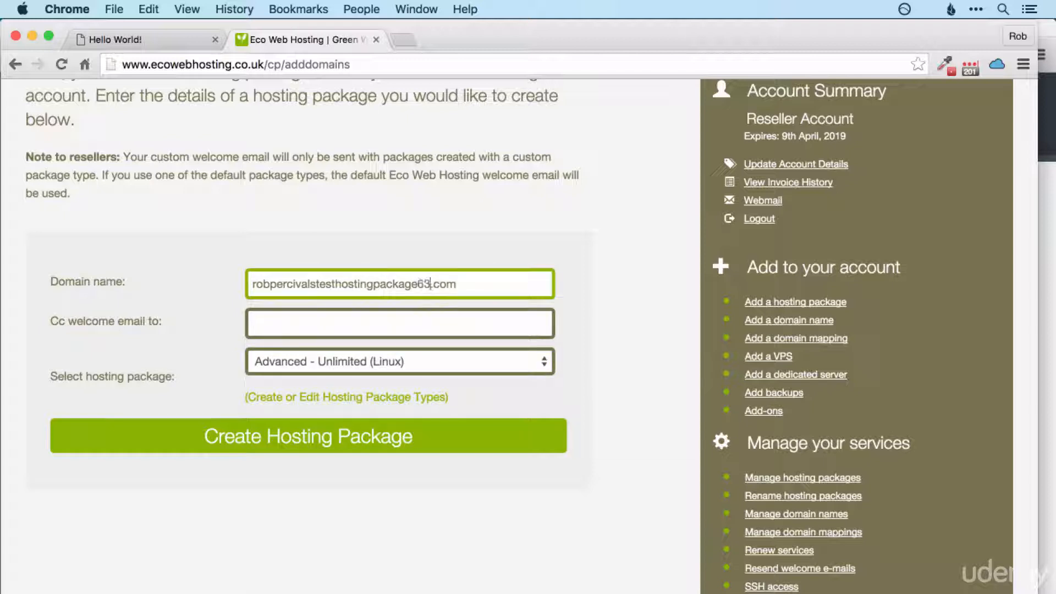
text(527)
key(BackSpace)
key(BackSpace)
key(BackSpace)
key(BackSpace)
key(BackSpace)
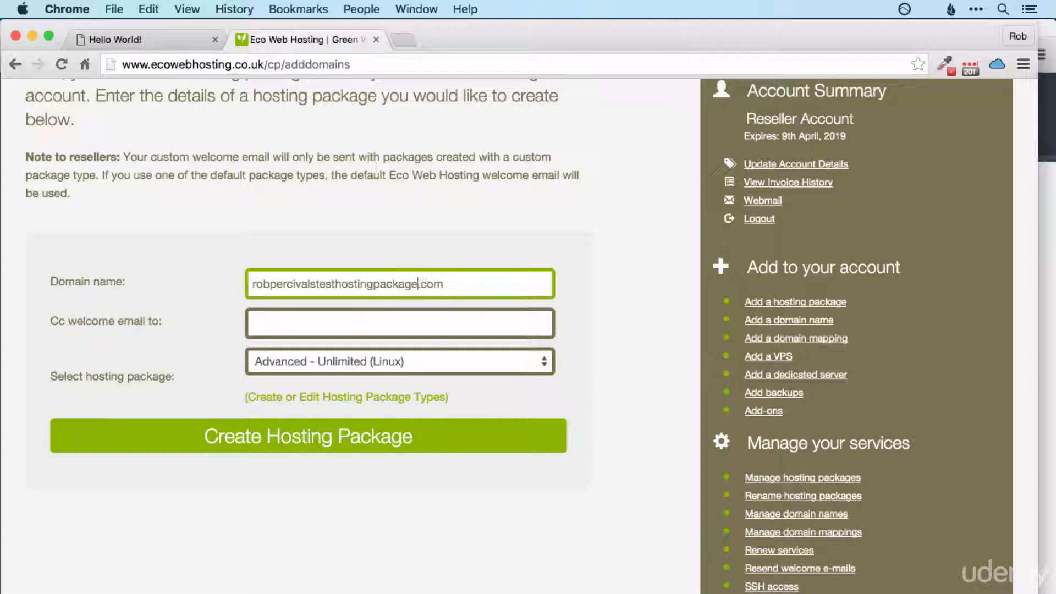
Step: Create the hosting package and go to the page for managing hosting packages
click(399, 447)
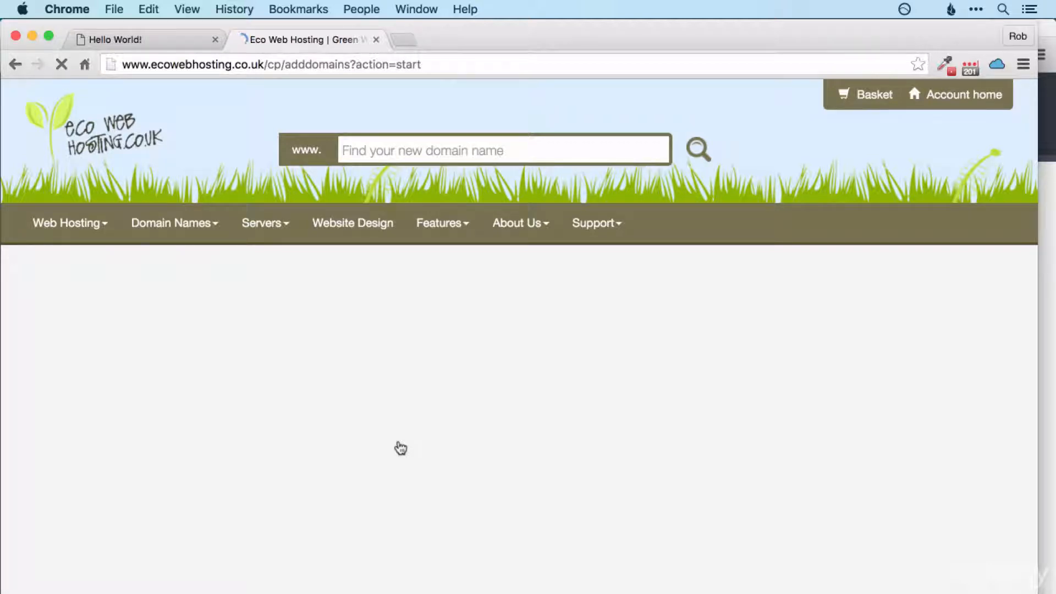
scroll(550, 345, down, 2)
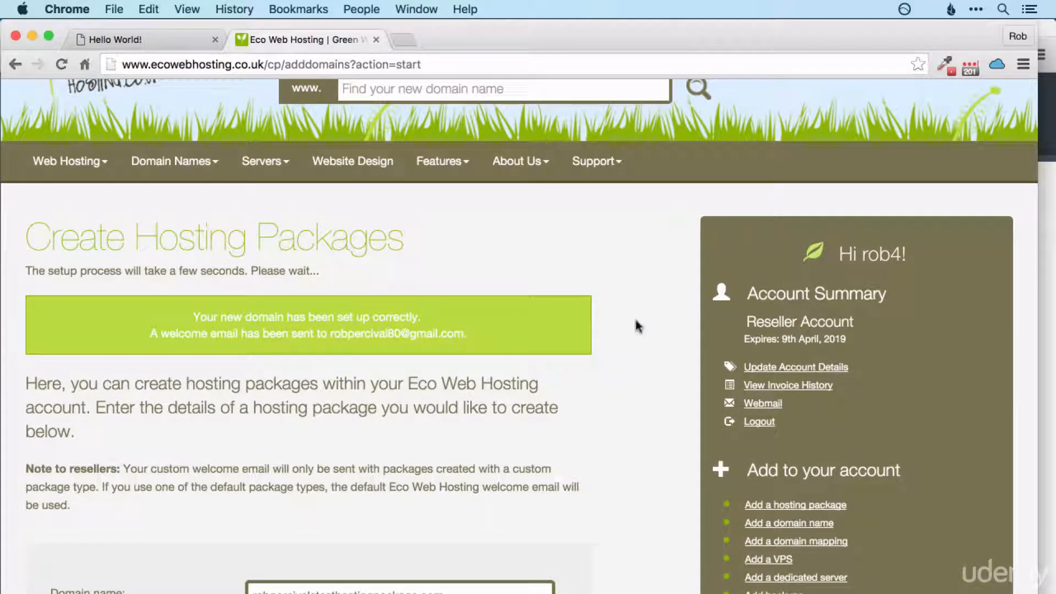
scroll(637, 326, down, 5)
scroll(637, 326, down, 1)
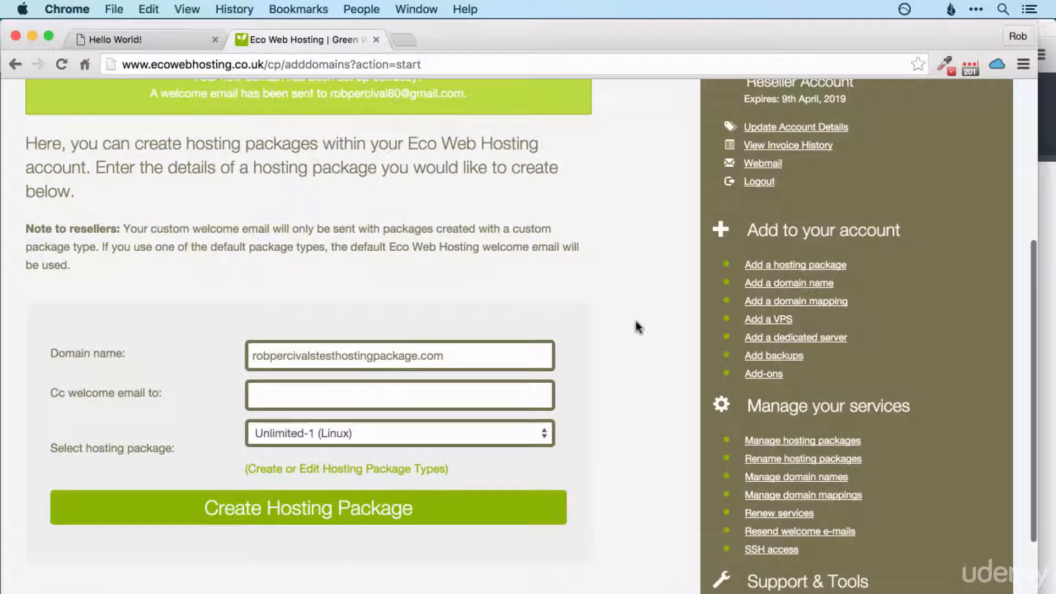
click(777, 444)
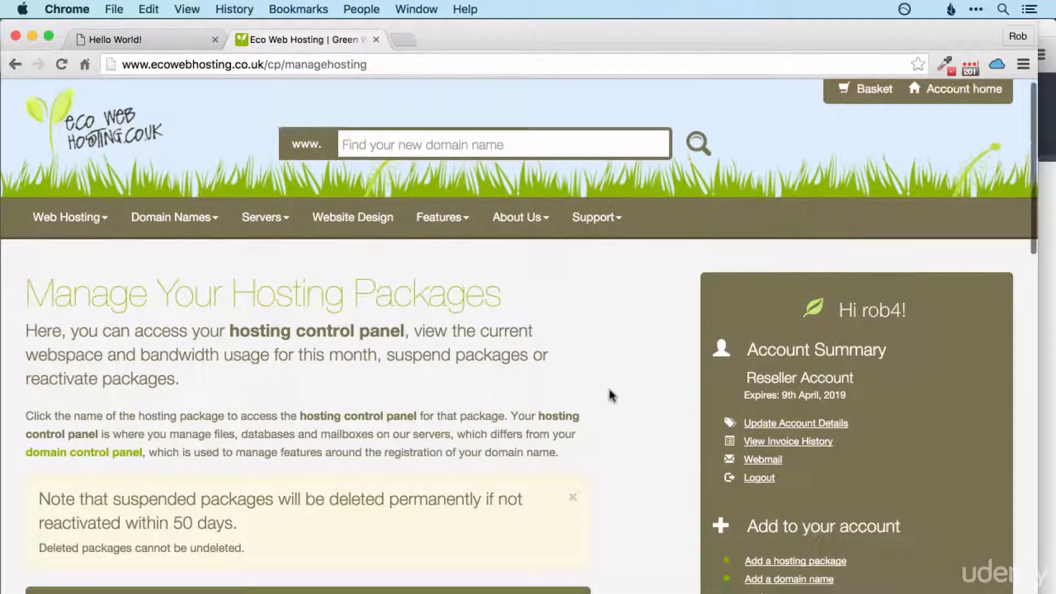
Step: Find the newly created test hosting package in the package list and open its control panel
scroll(610, 395, down, 6)
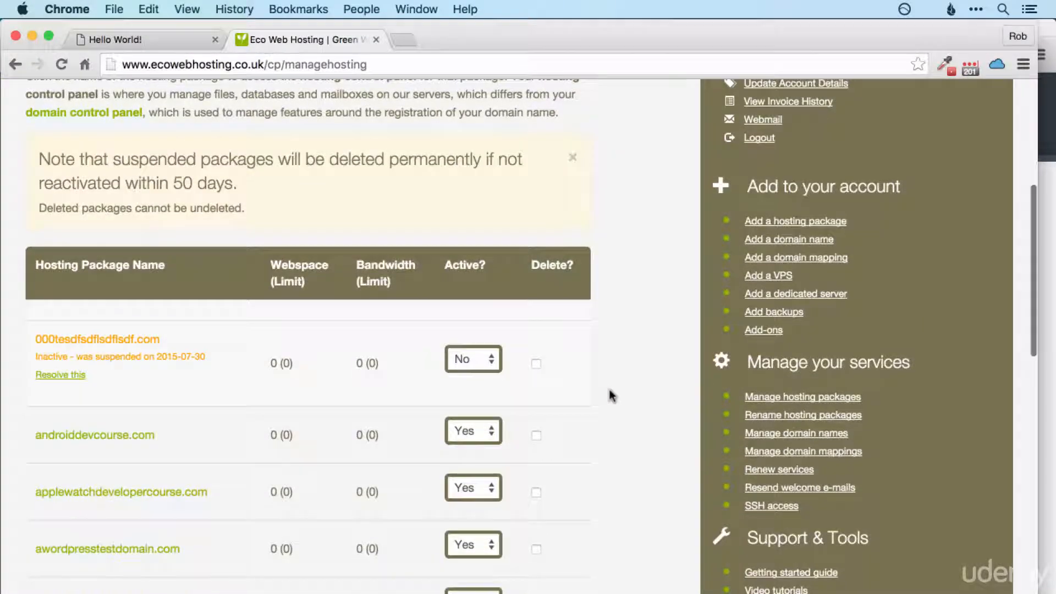
scroll(641, 342, up, 5)
scroll(641, 341, down, 6)
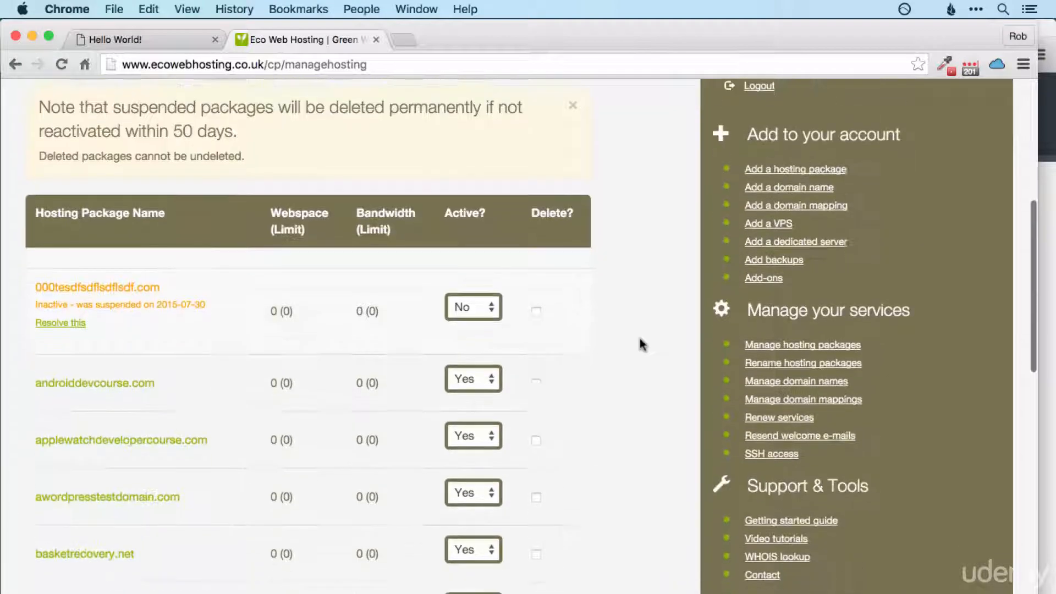
scroll(641, 344, down, 8)
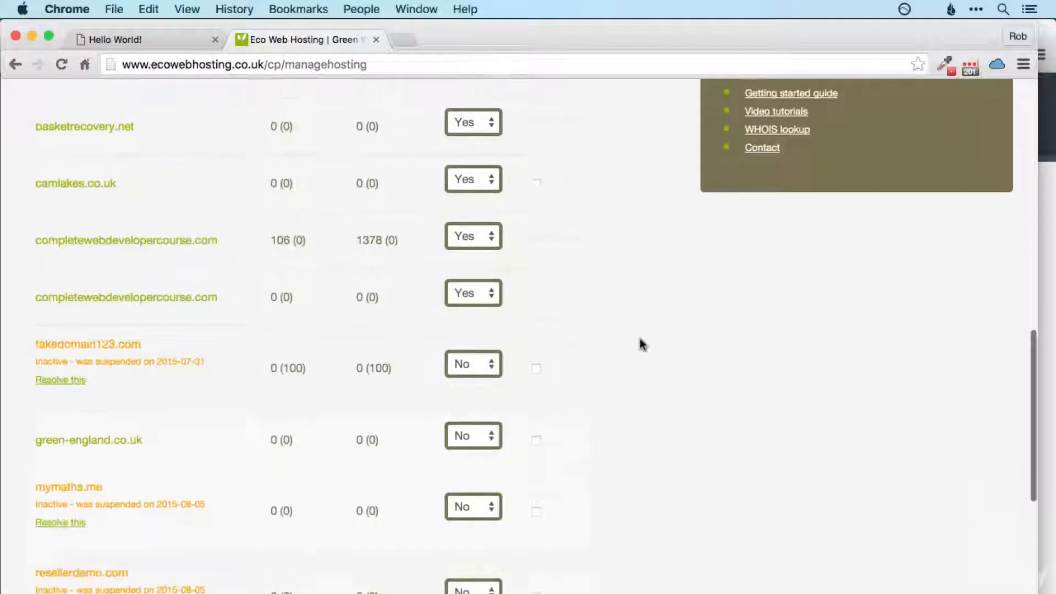
scroll(641, 344, down, 5)
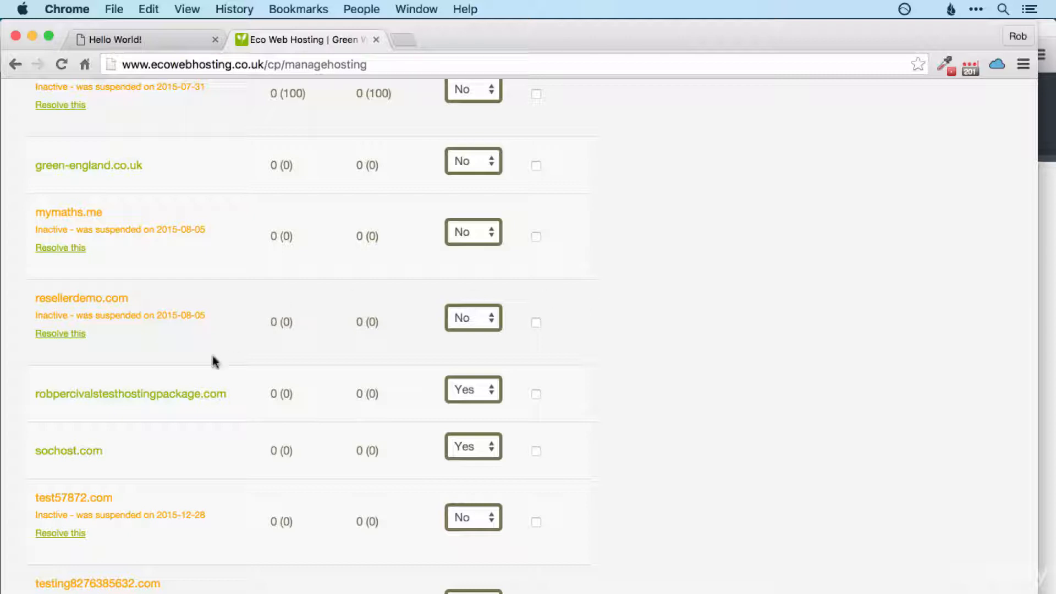
click(194, 395)
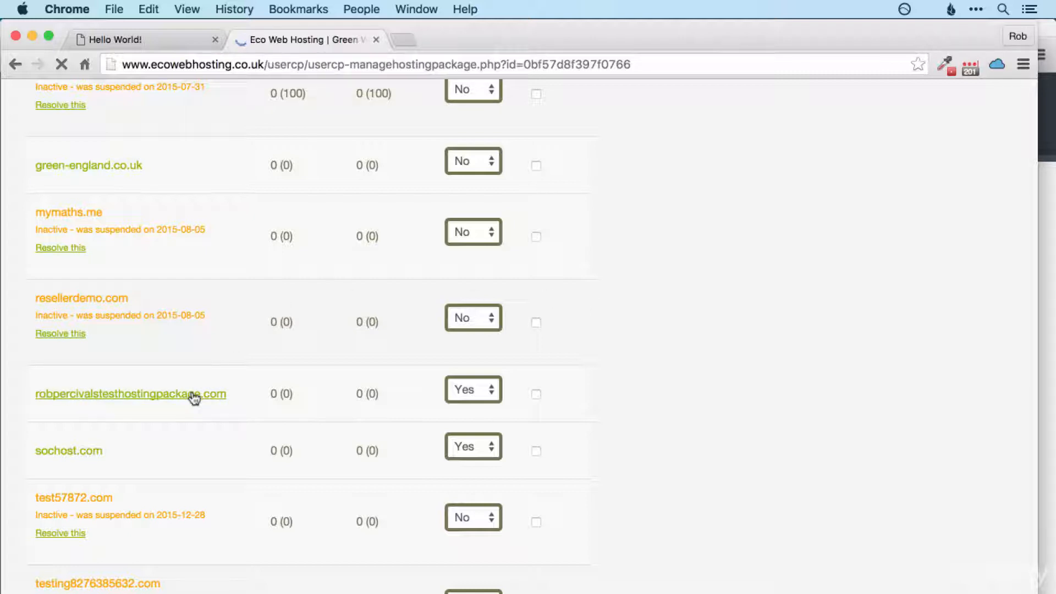
key(super+bracketleft)
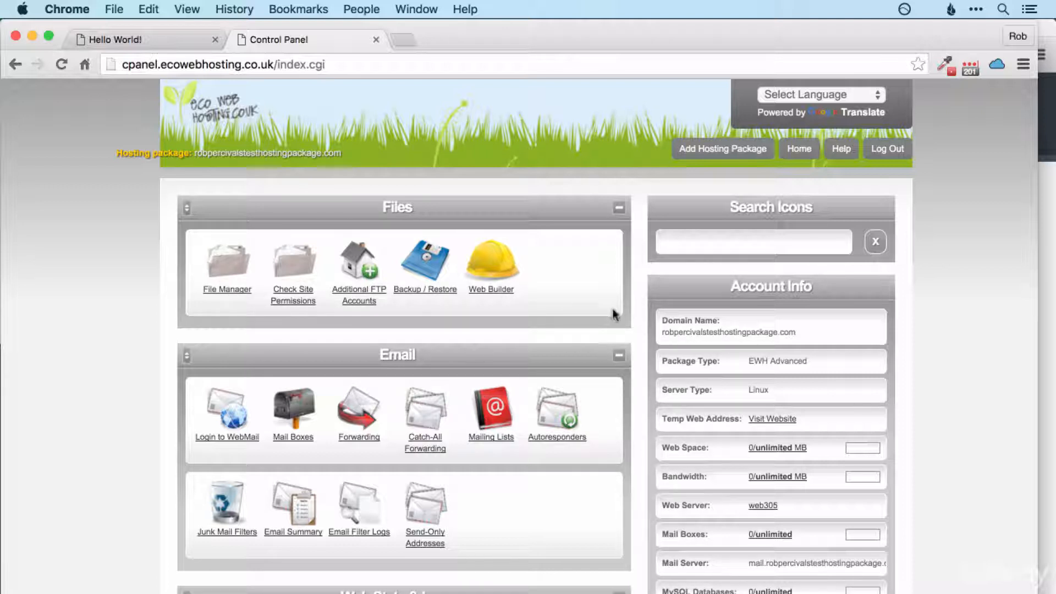
Step: Open the package's File Manager and select index.html inside the public_html folder
scroll(639, 319, down, 3)
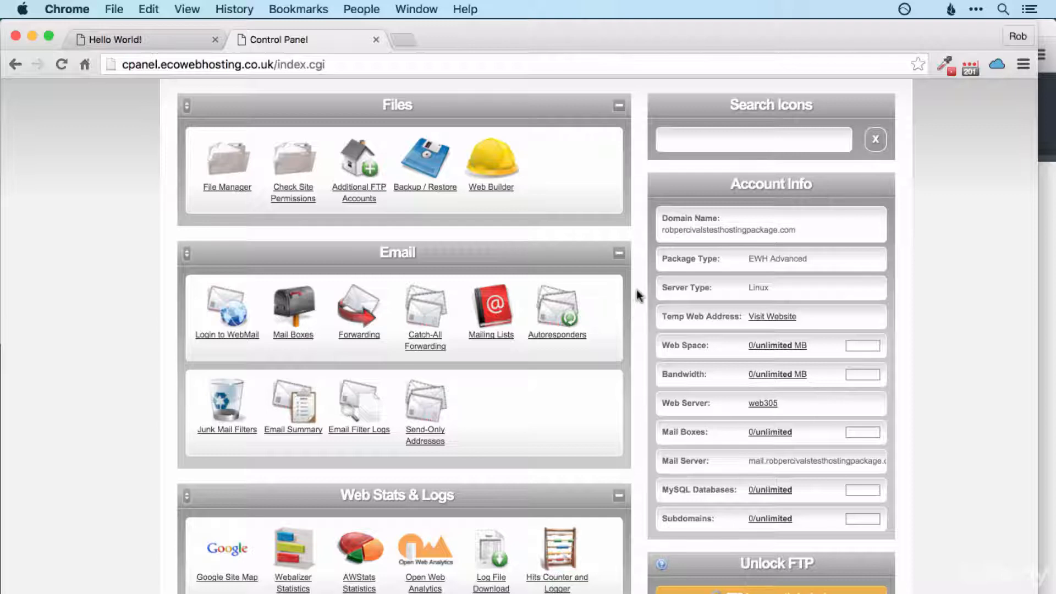
scroll(629, 311, down, 6)
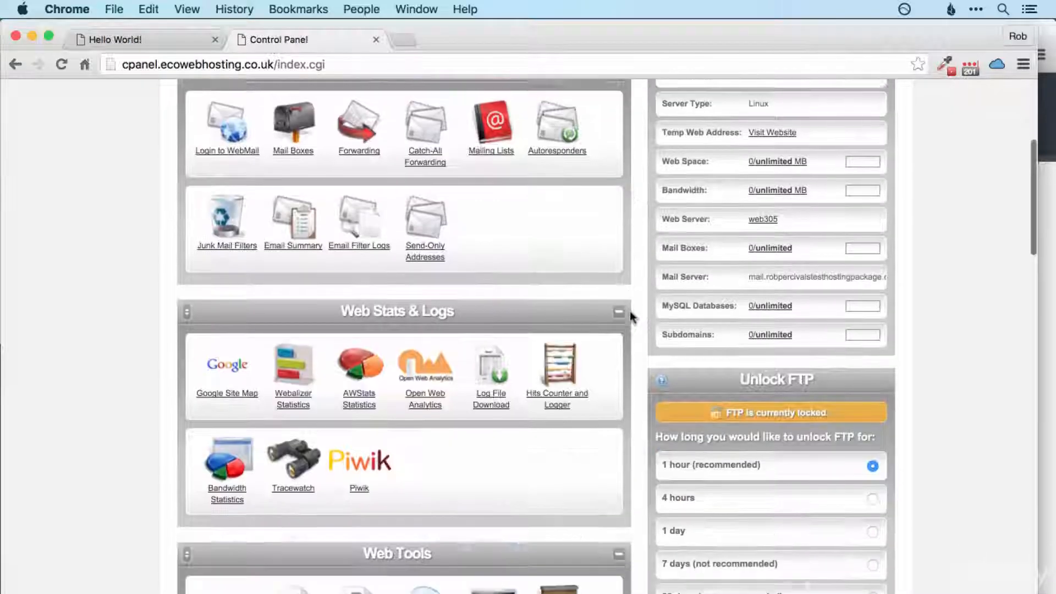
scroll(629, 311, down, 1)
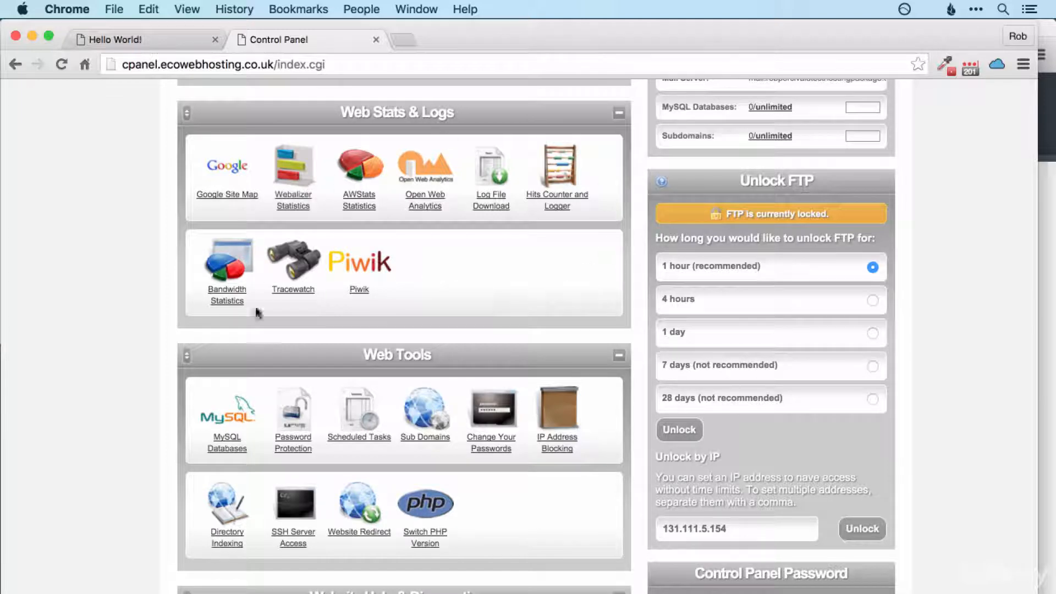
scroll(628, 329, down, 5)
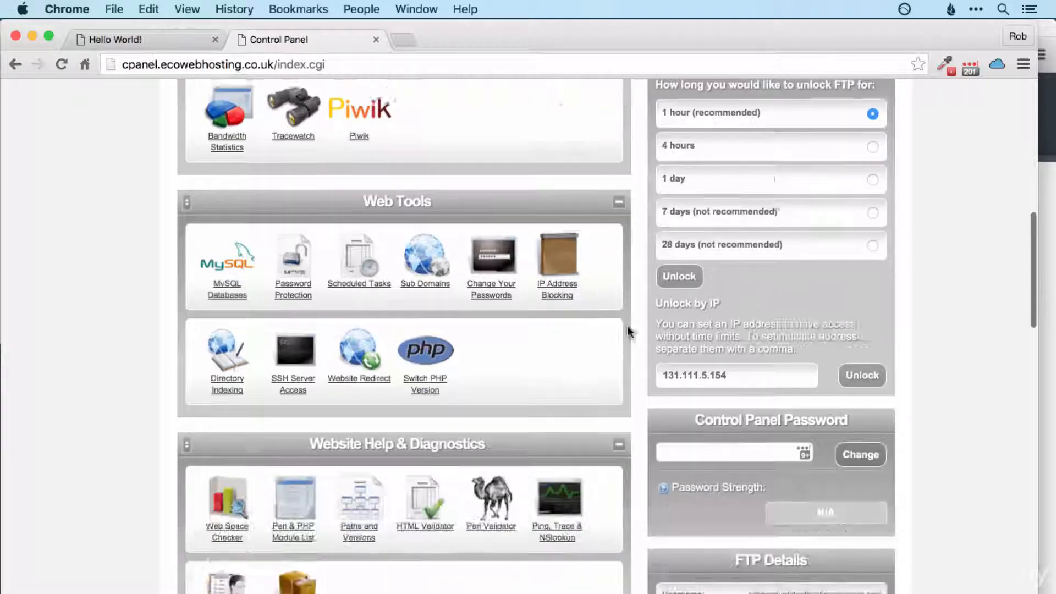
scroll(628, 327, up, 12)
scroll(628, 327, up, 3)
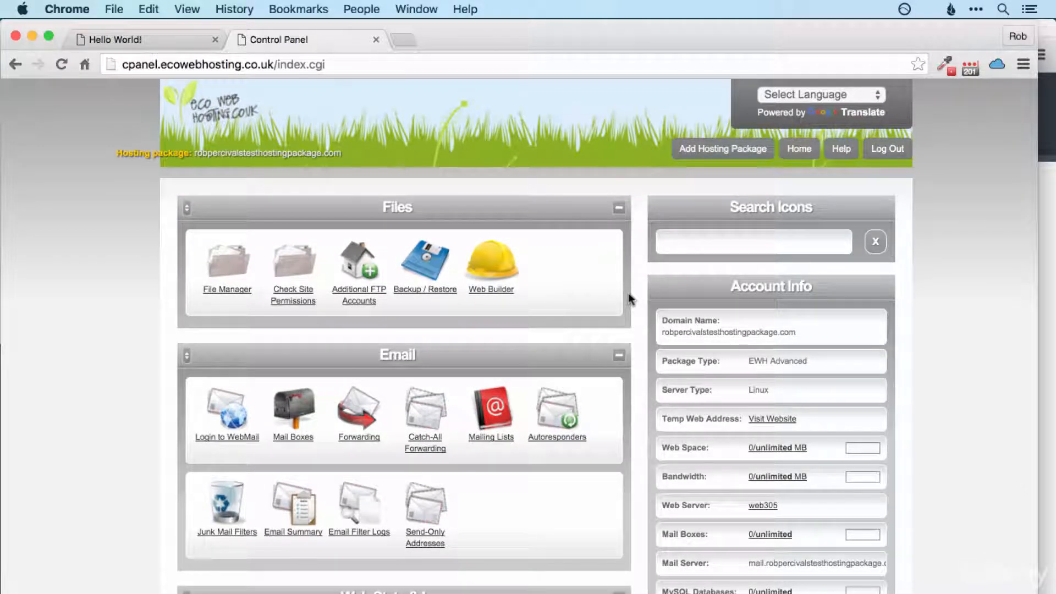
click(211, 271)
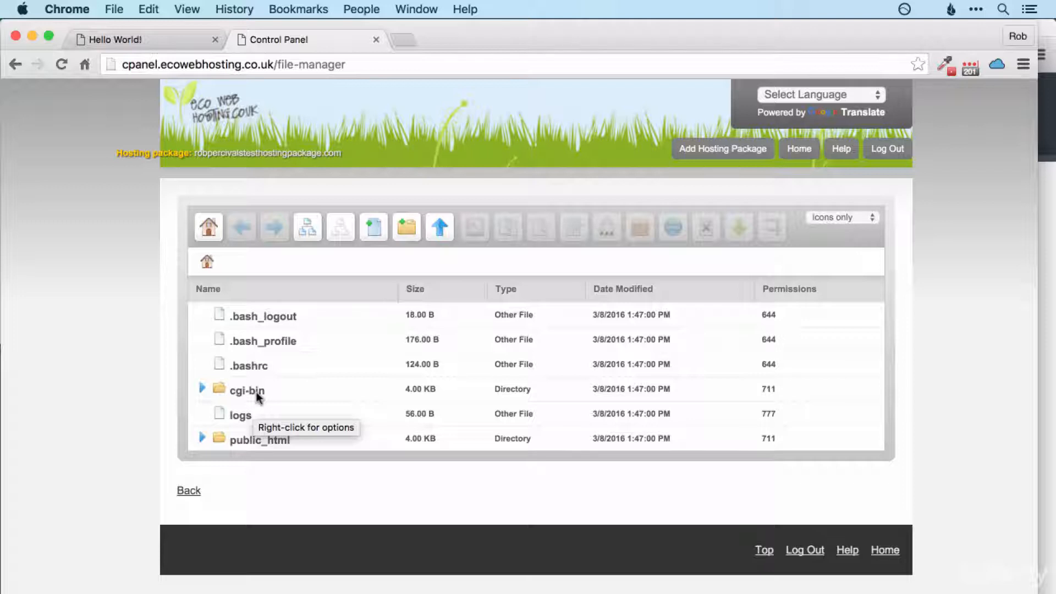
double_click(259, 440)
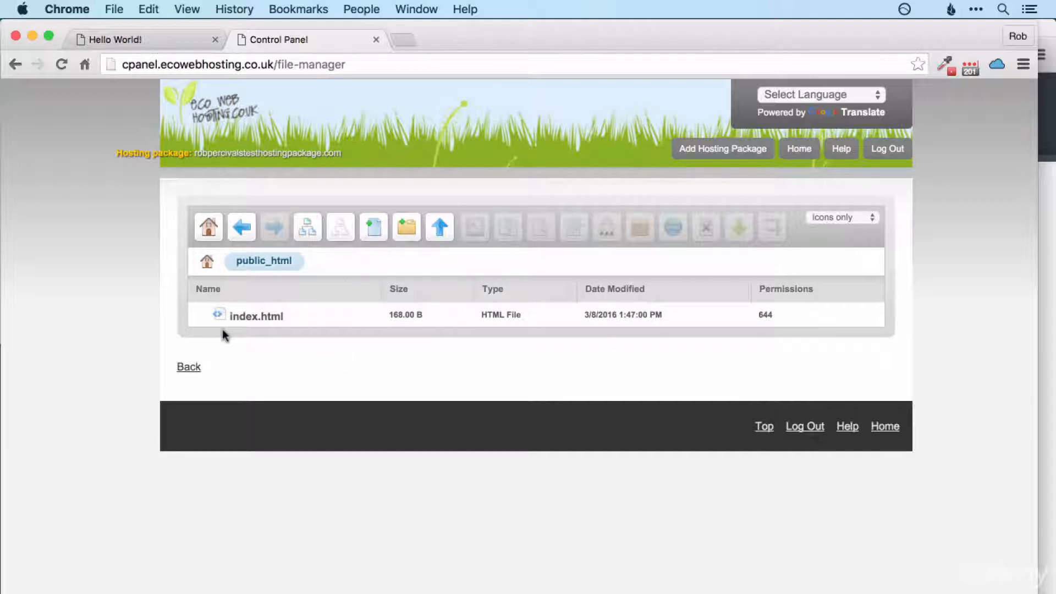
click(261, 316)
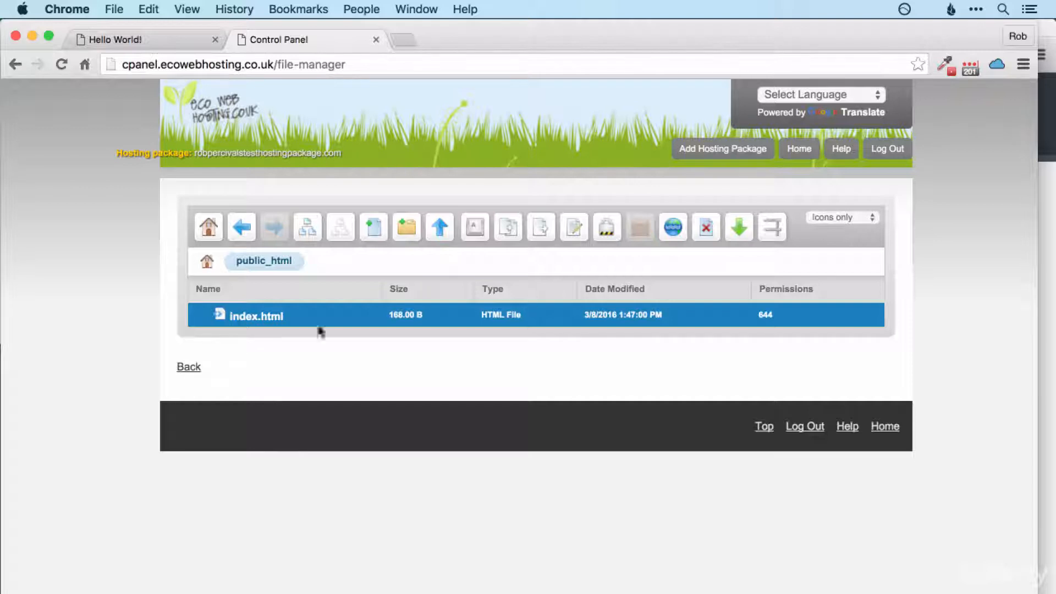
Step: Open index.html from public_html for editing in the plain text editor
right_click(273, 319)
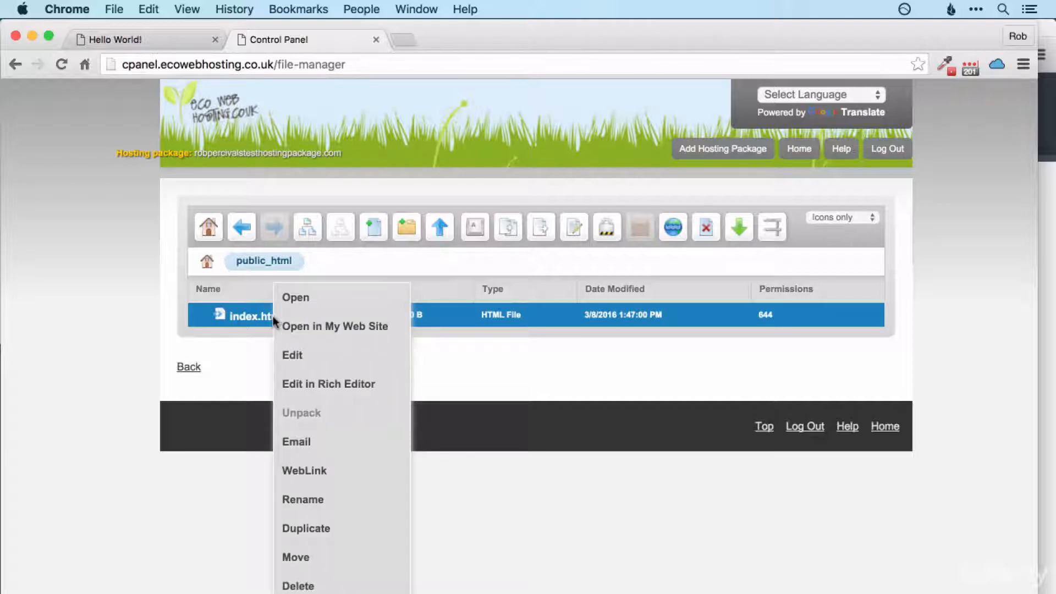
click(303, 360)
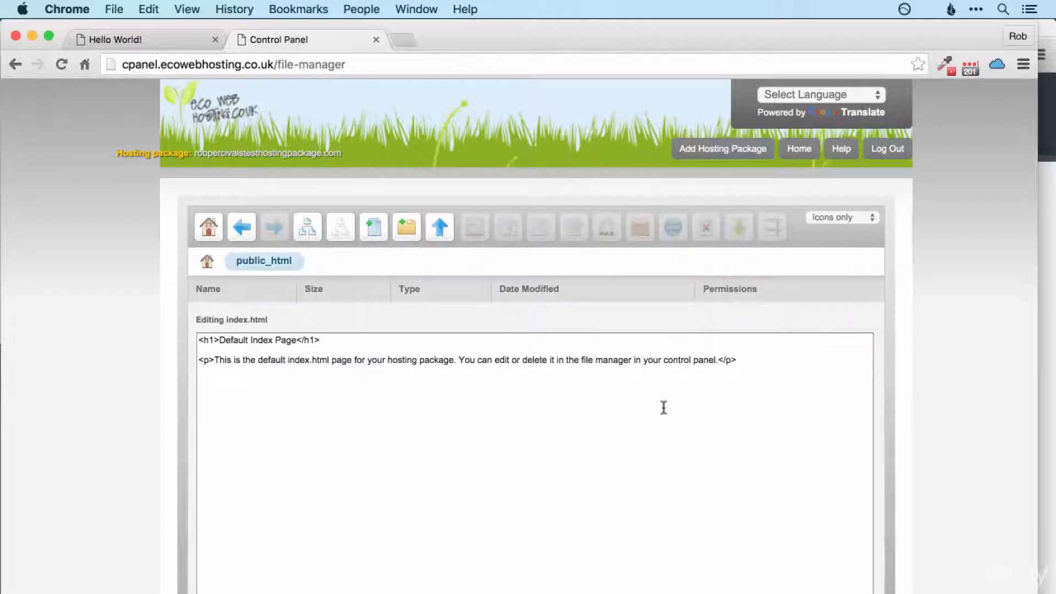
Step: Switch to Brackets and select the entire code of my-webpage.html for copying
key(super+Tab)
key(super+Tab)
key(super+Tab)
key(super+Tab)
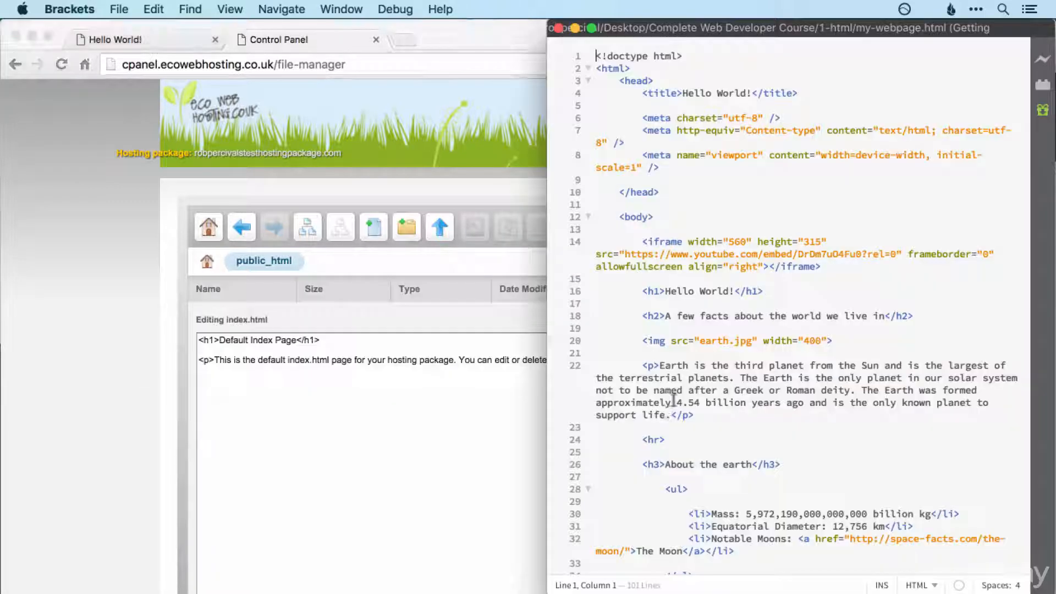
click(745, 364)
scroll(746, 362, down, 5)
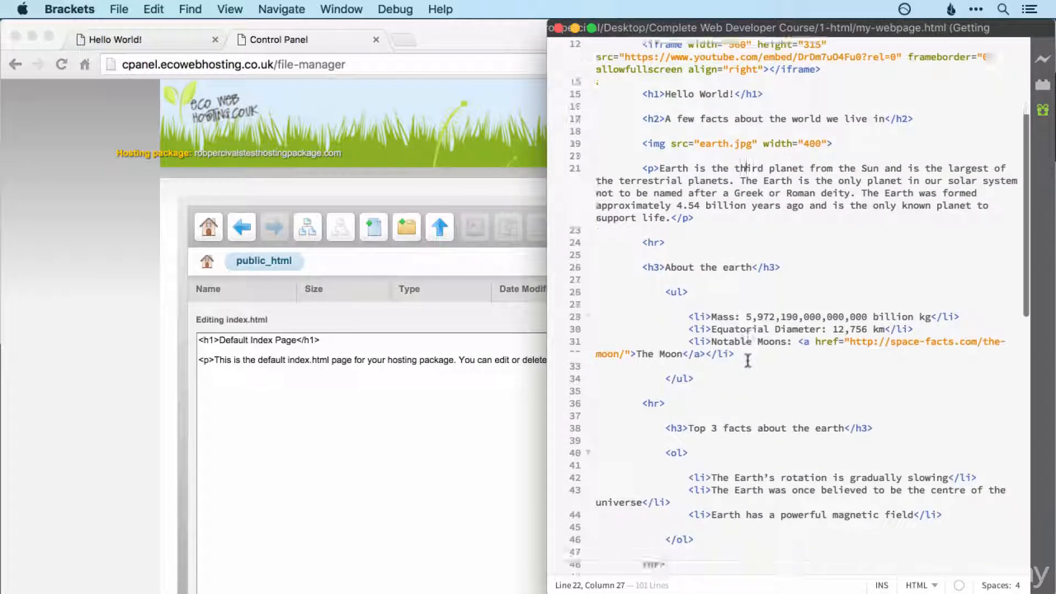
scroll(748, 360, down, 2)
click(748, 360)
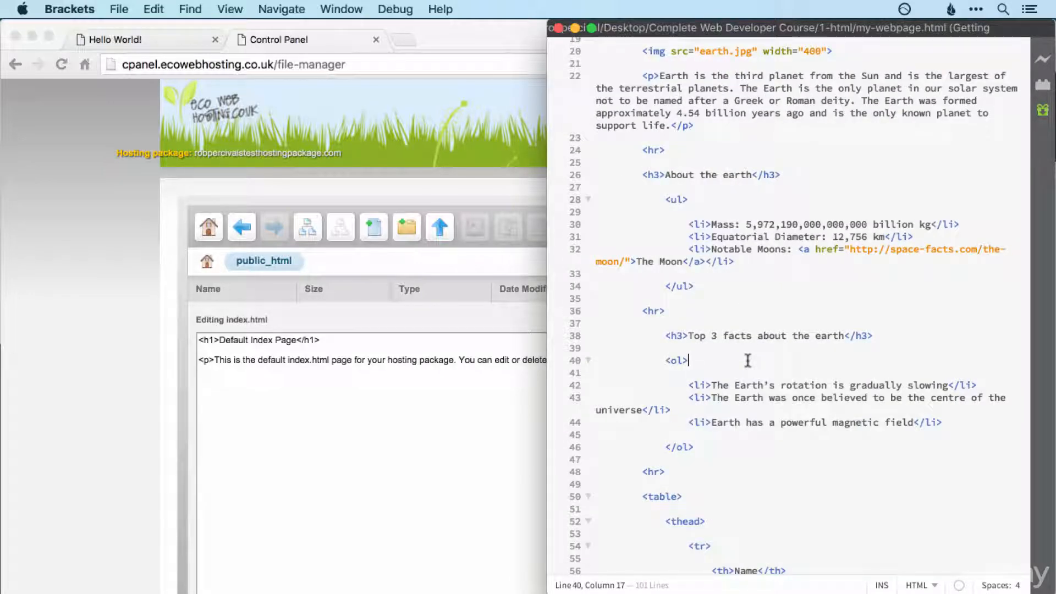
key(super+a)
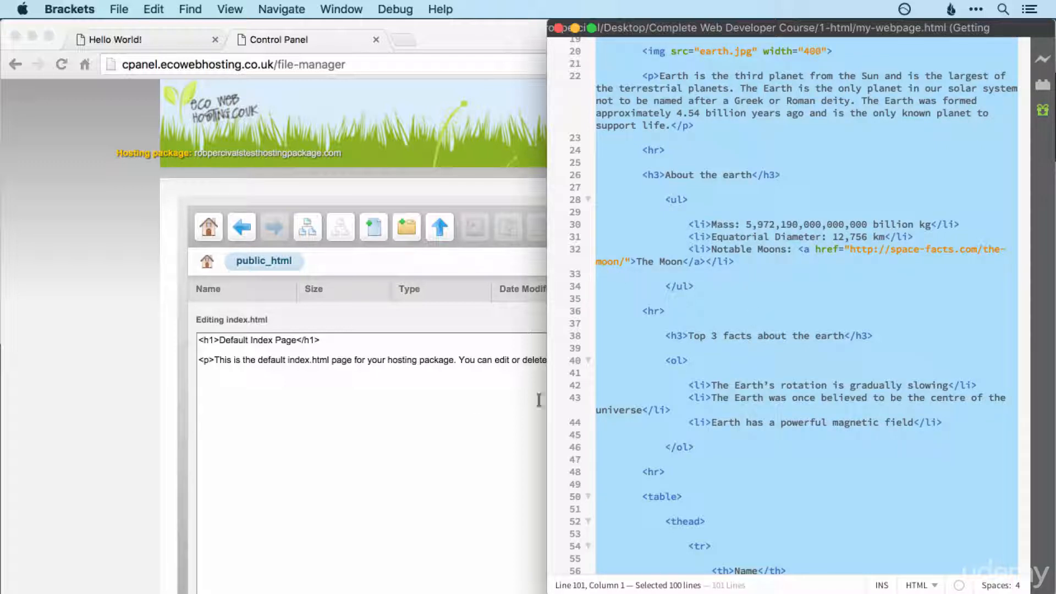
Step: Switch back to Chrome, replace all default code in index.html with the code from my-webpage.html, and save the file
click(477, 429)
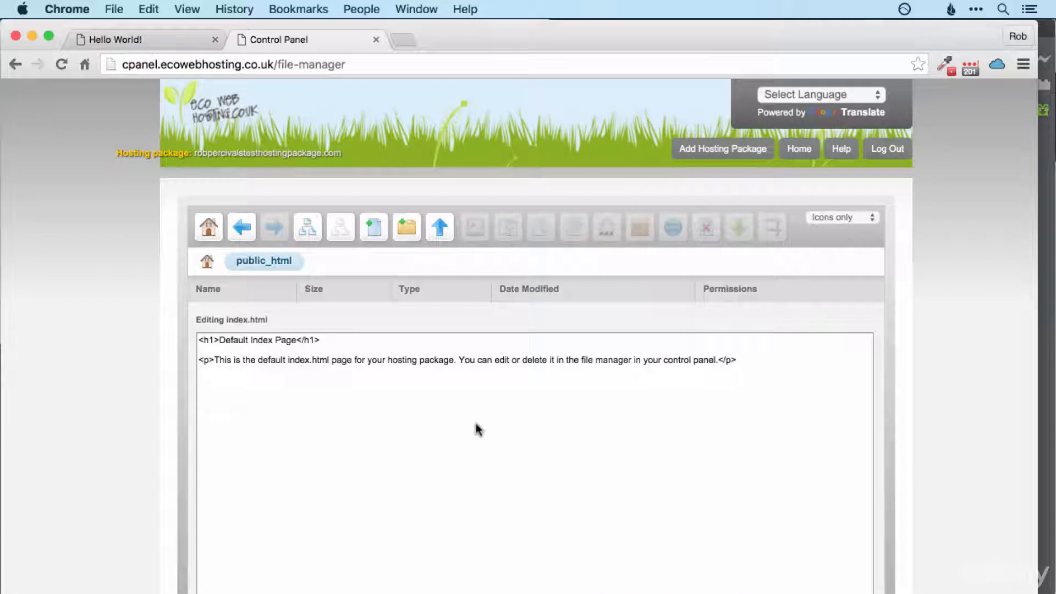
click(428, 426)
key(super+a)
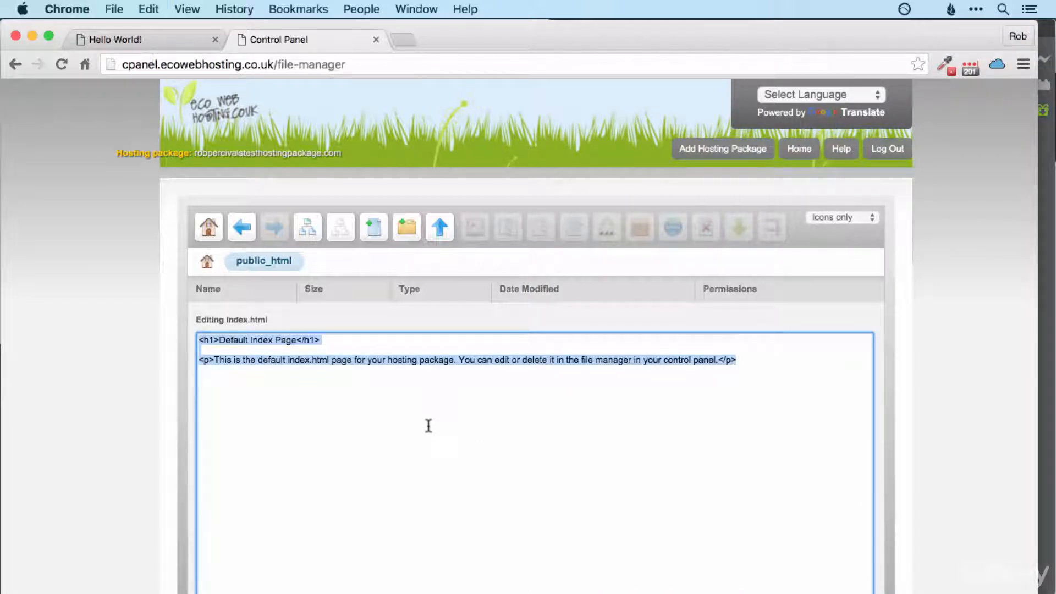
key(super+v)
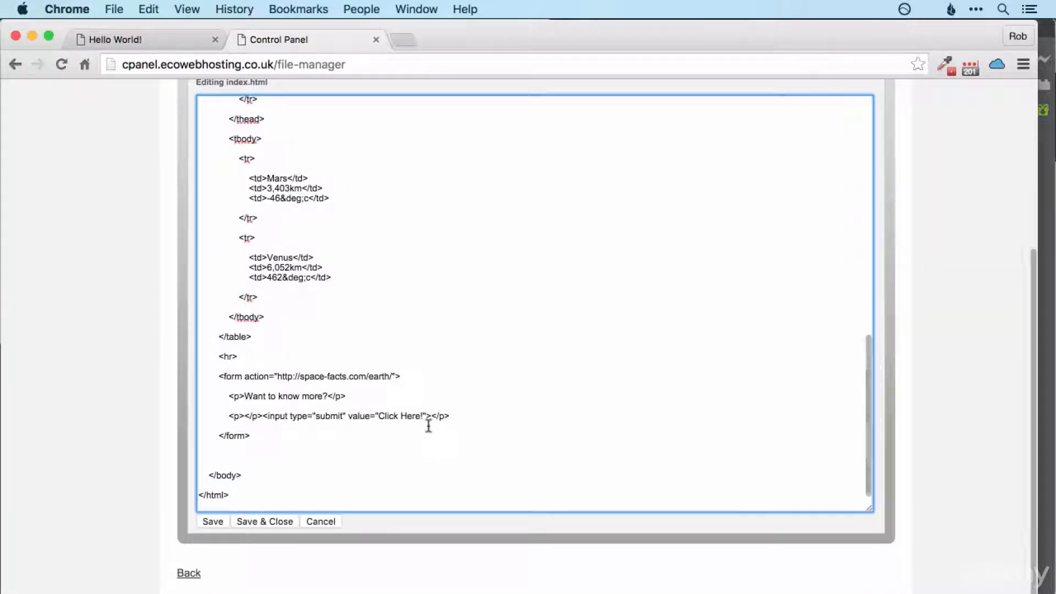
scroll(405, 424, up, 15)
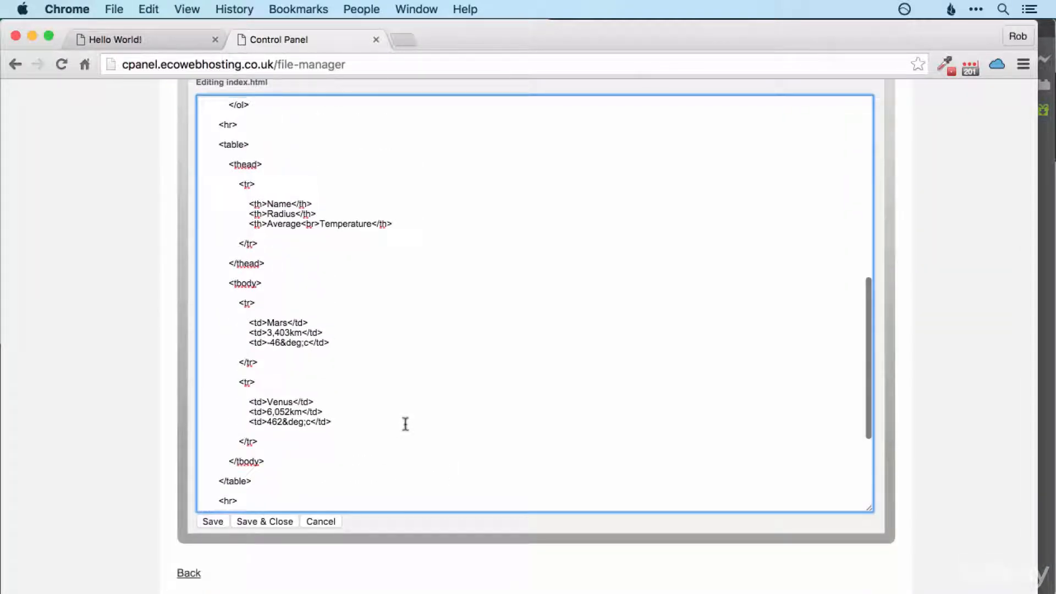
scroll(405, 423, up, 10)
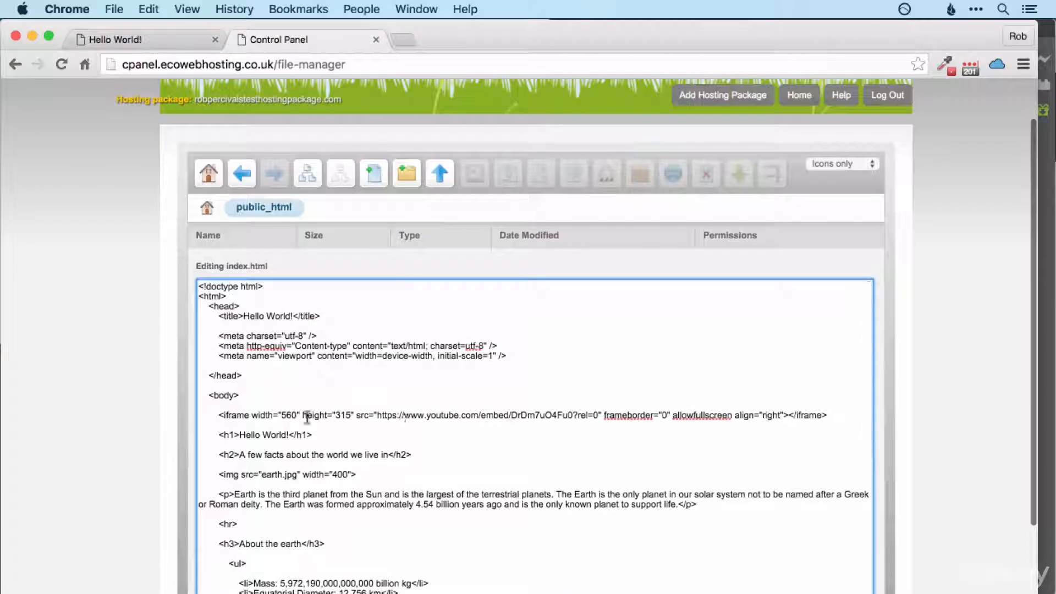
scroll(94, 396, down, 2)
scroll(95, 396, down, 3)
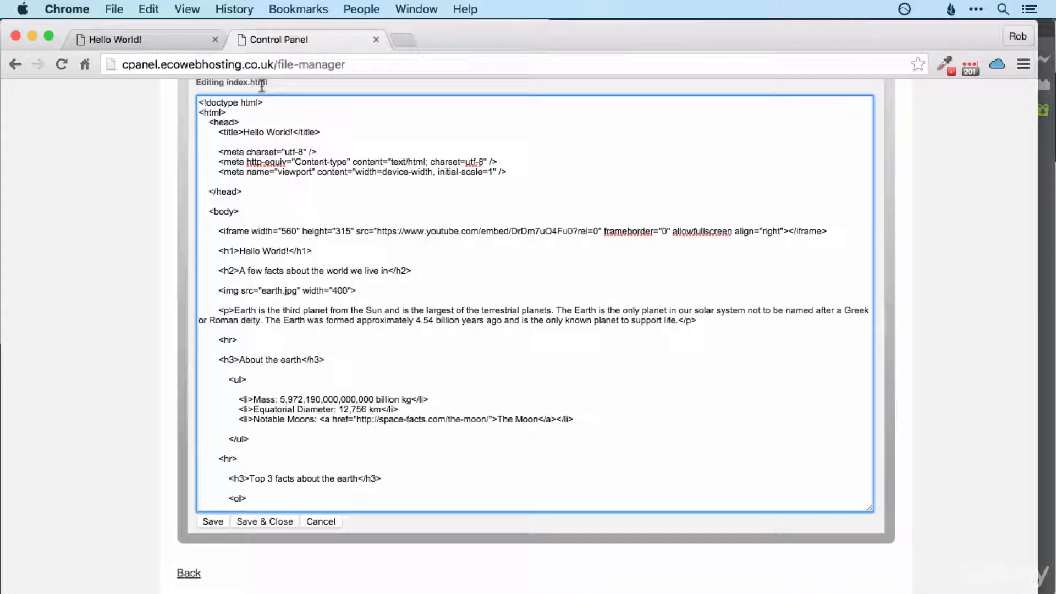
click(210, 522)
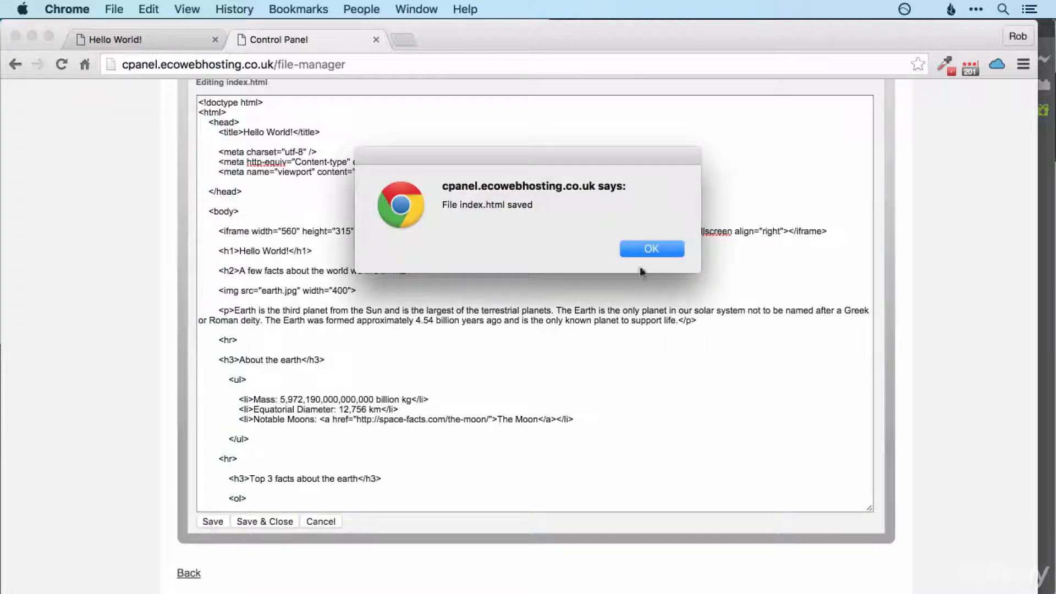
click(665, 250)
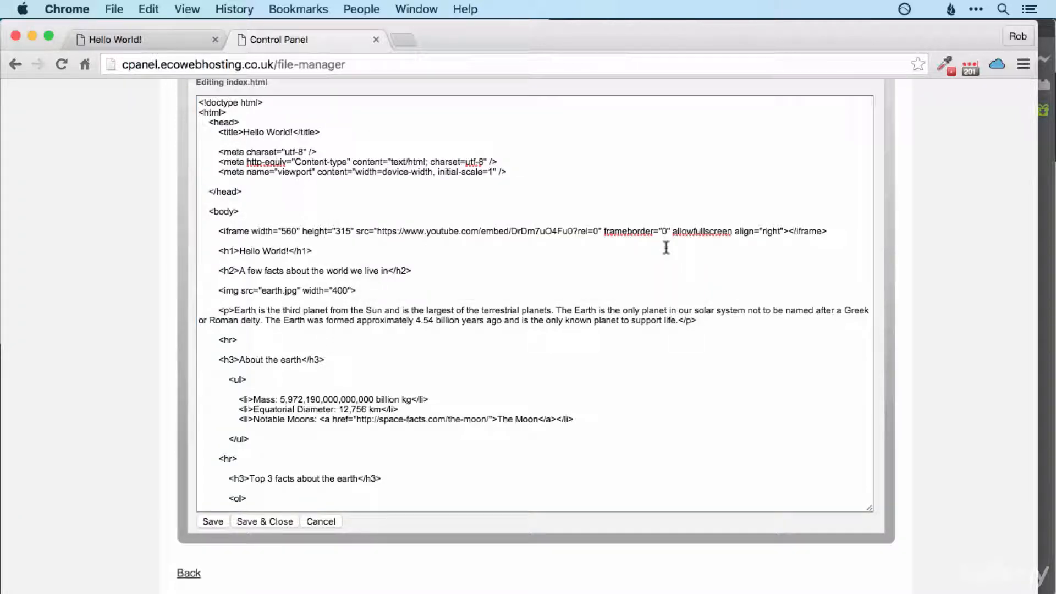
Step: Return to the control panel home and visit the website through its temporary web address
scroll(936, 341, up, 5)
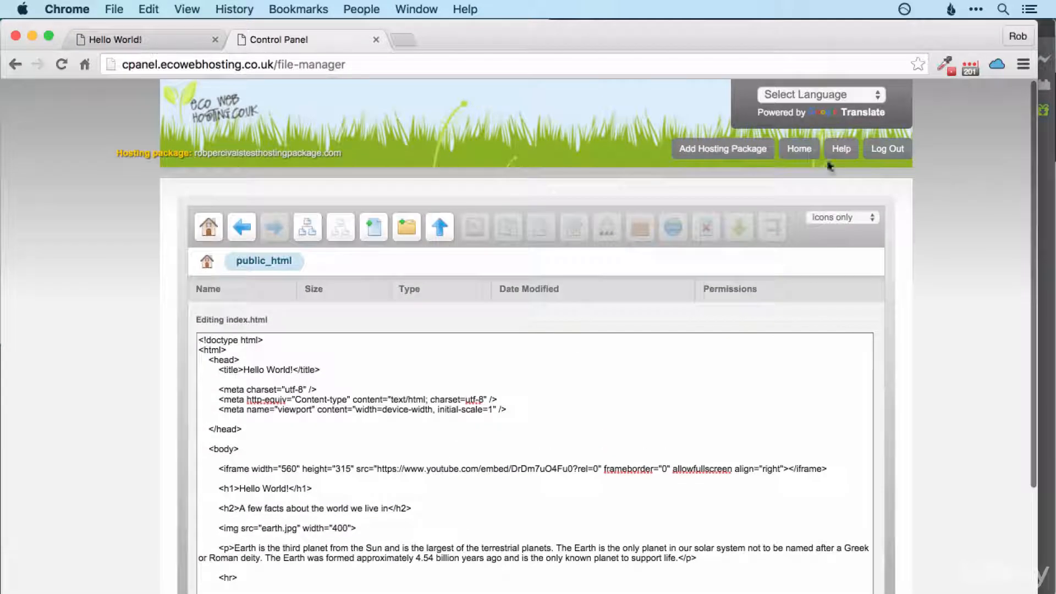
click(803, 150)
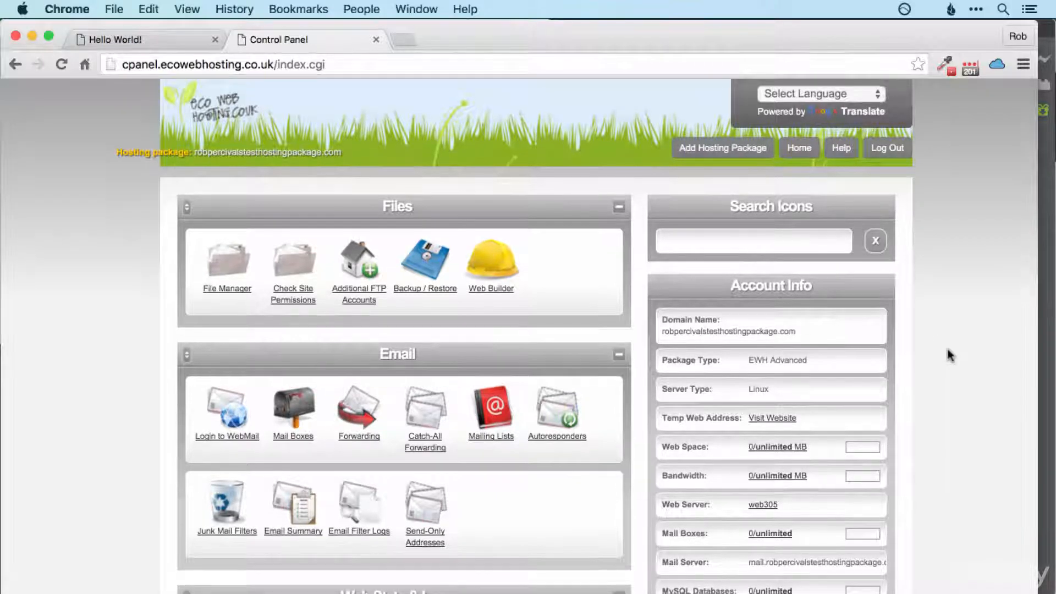
scroll(949, 355, down, 5)
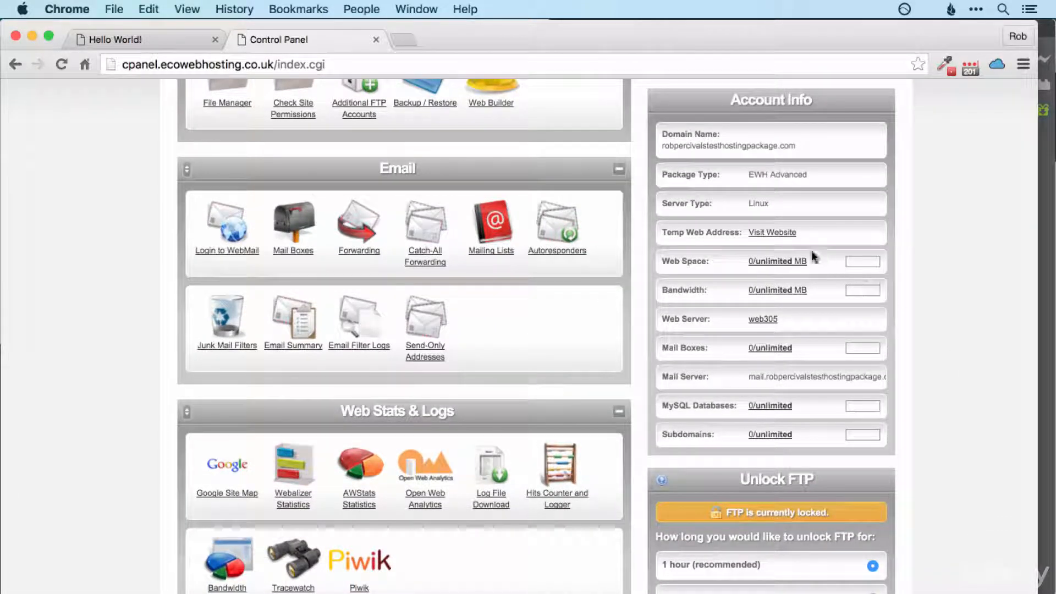
click(768, 233)
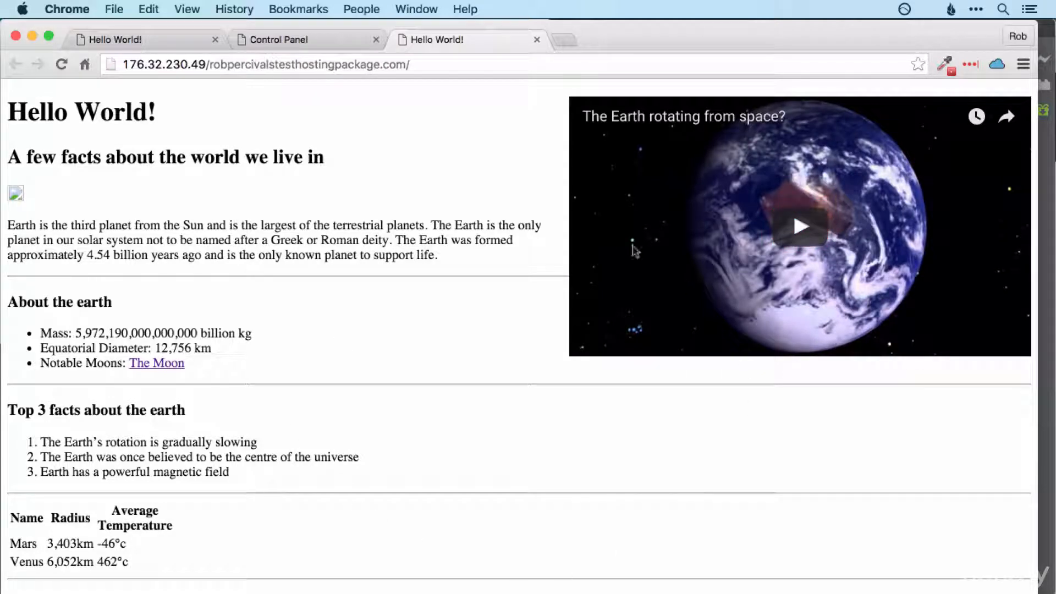
Step: Examine the server IP address and the domain name parts of the temporary website's URL
click(230, 64)
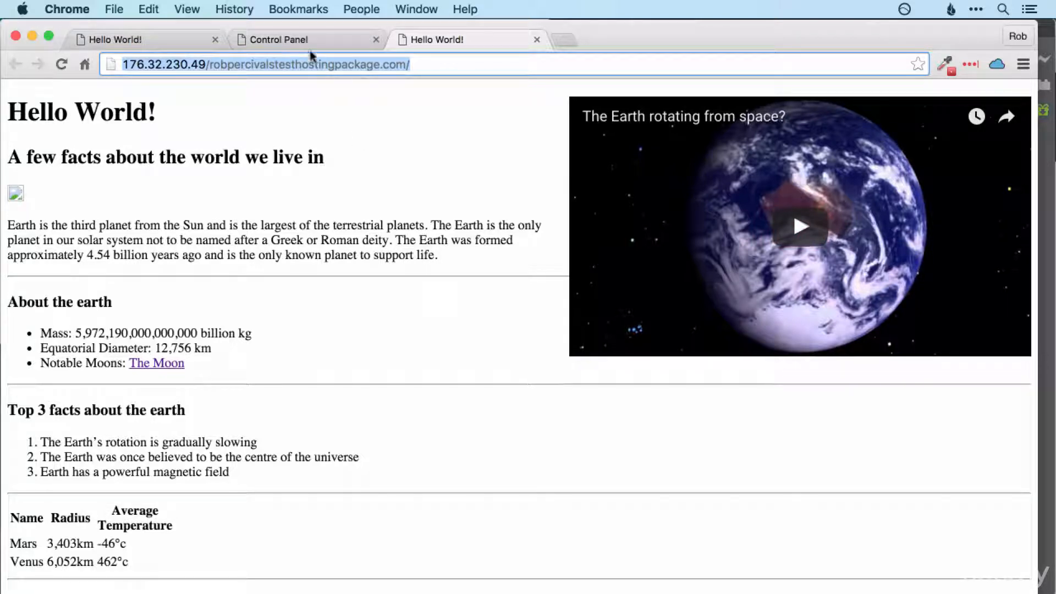
click(205, 64)
double_click(157, 65)
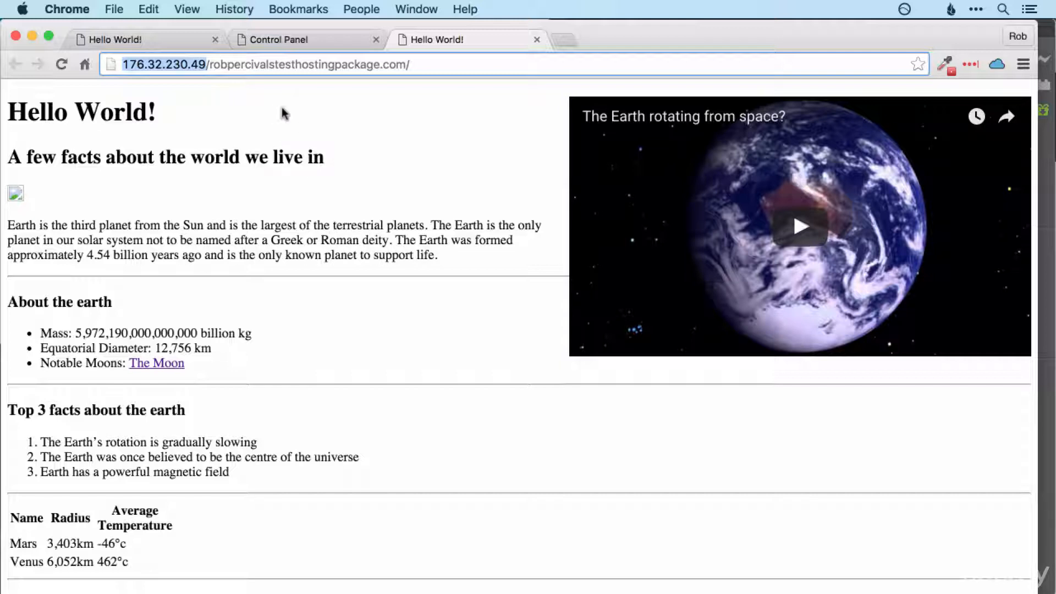
click(243, 64)
drag(421, 63, 118, 64)
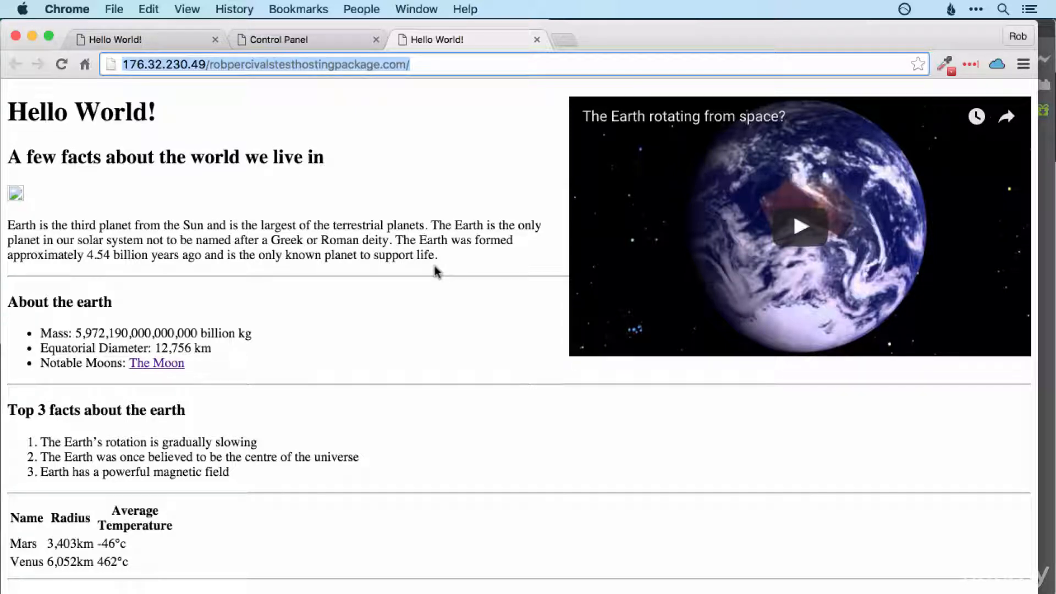
click(208, 65)
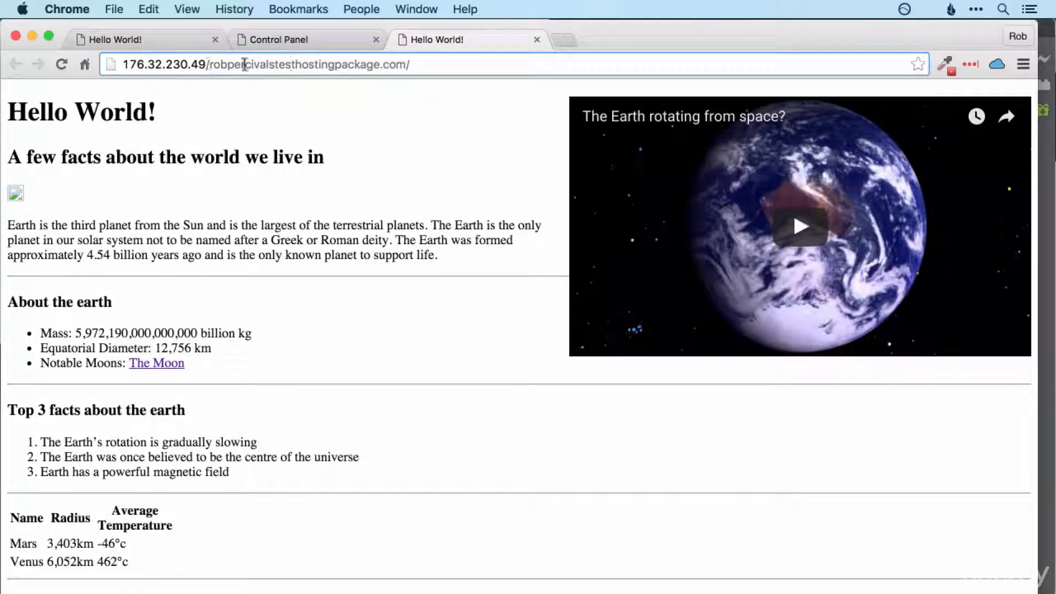
double_click(364, 66)
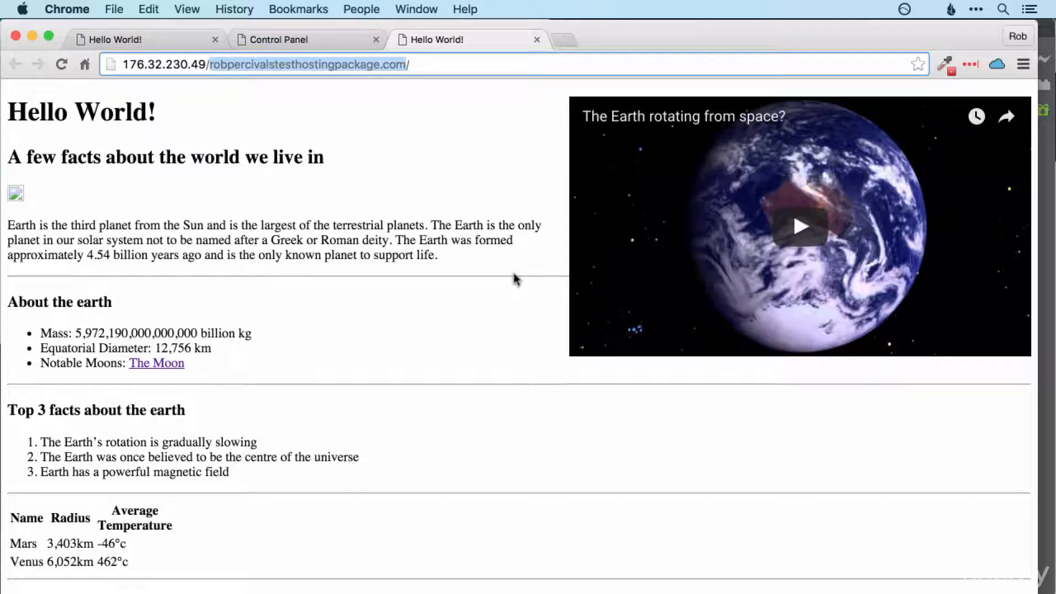
Step: Return to the hosting control panel and locate the Unlock FTP section
click(310, 41)
scroll(424, 304, up, 4)
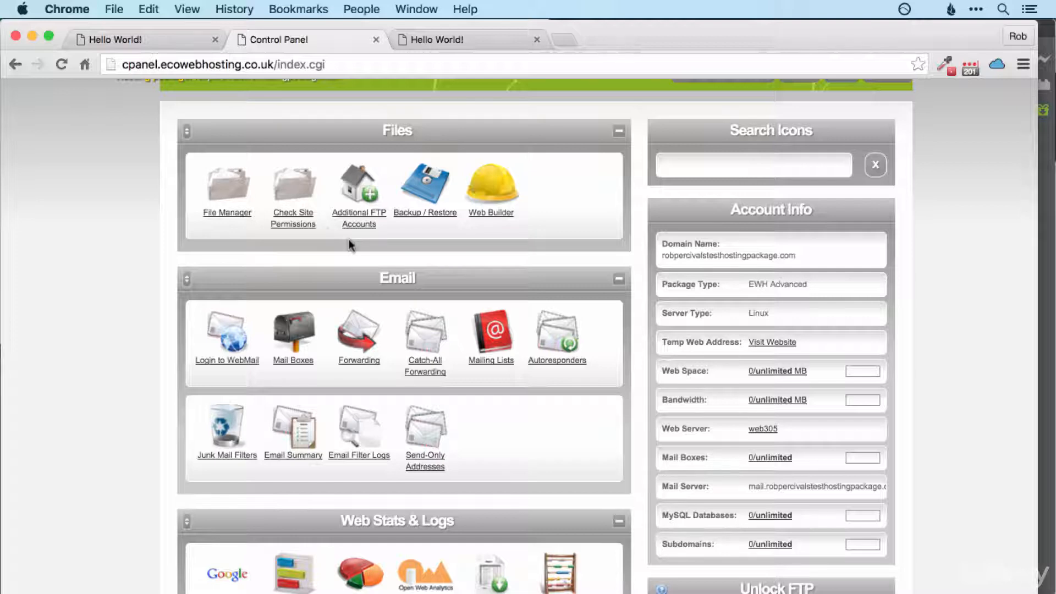
key(super+Tab)
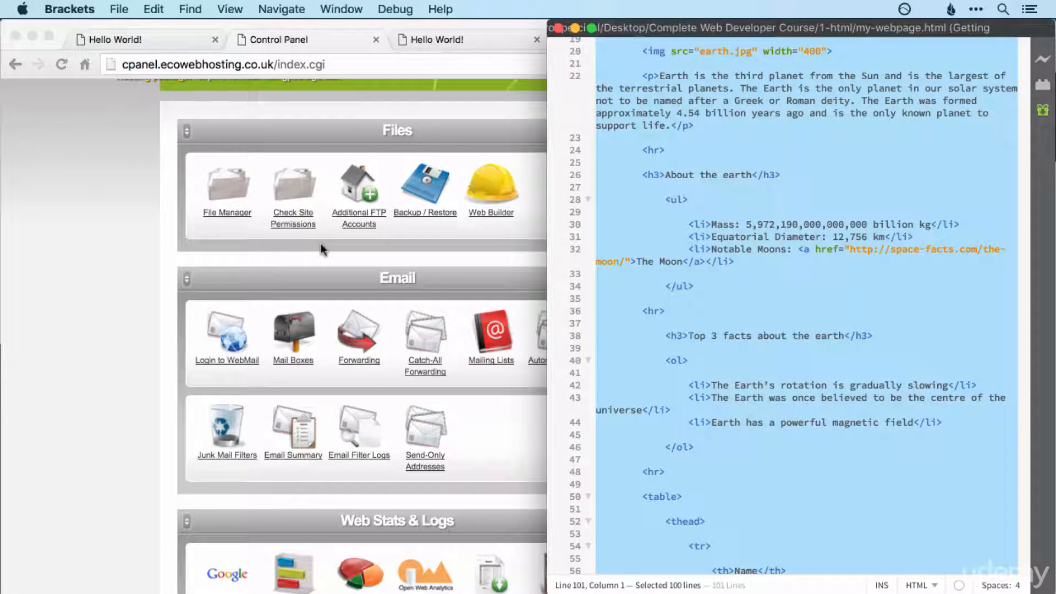
click(526, 165)
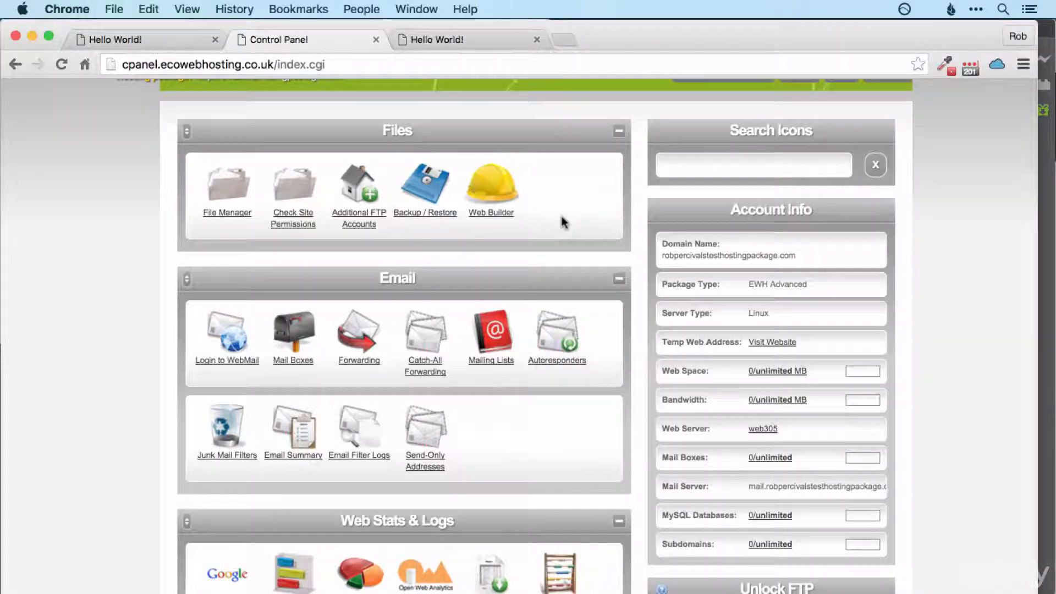
scroll(698, 223, down, 6)
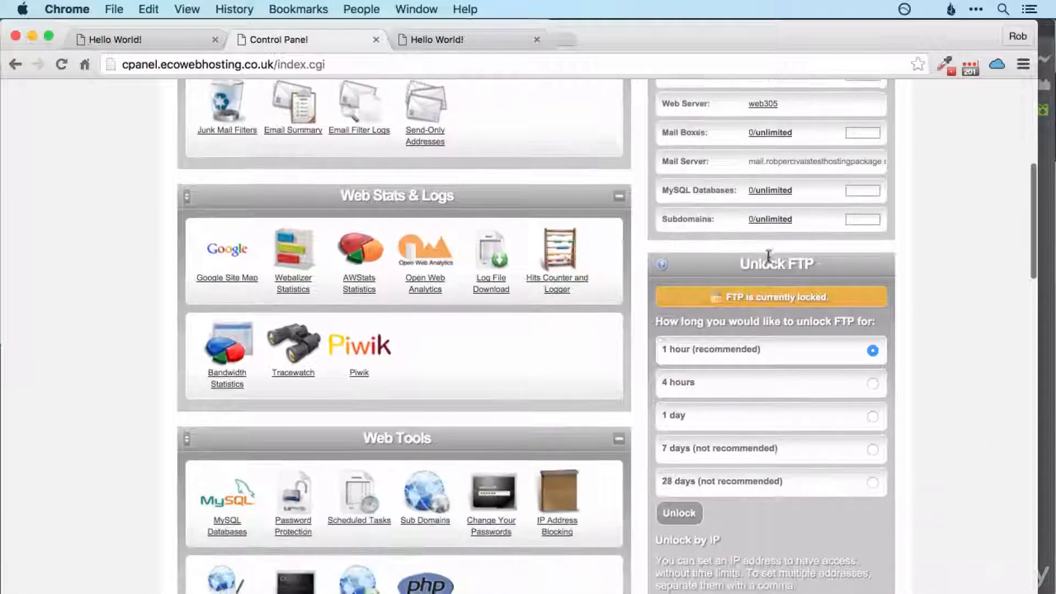
drag(788, 262, 818, 262)
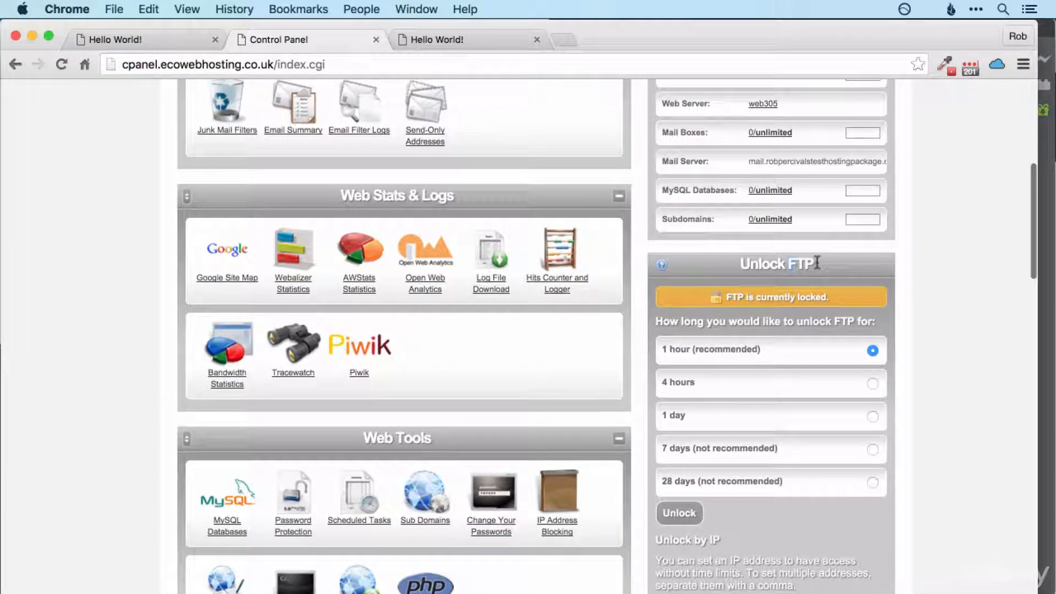